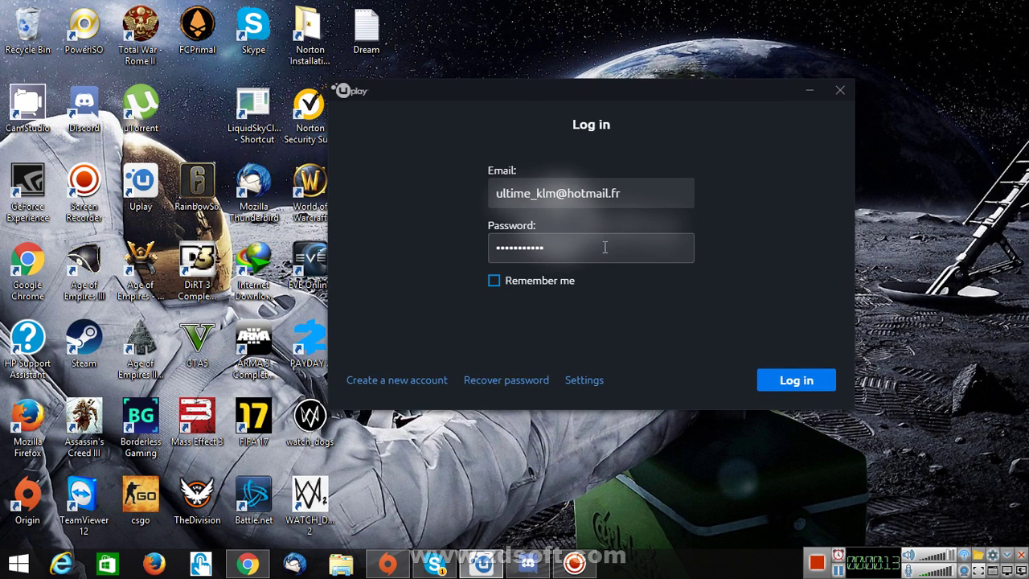
Minimize the Uplay login window, leaving the stored credentials in place
left_click(604, 242)
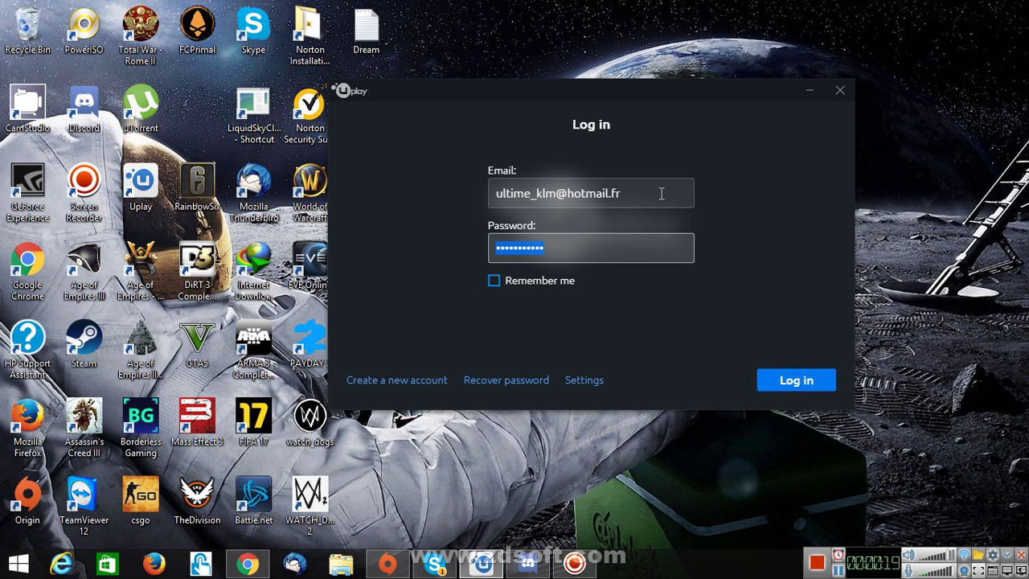
left_click(811, 96)
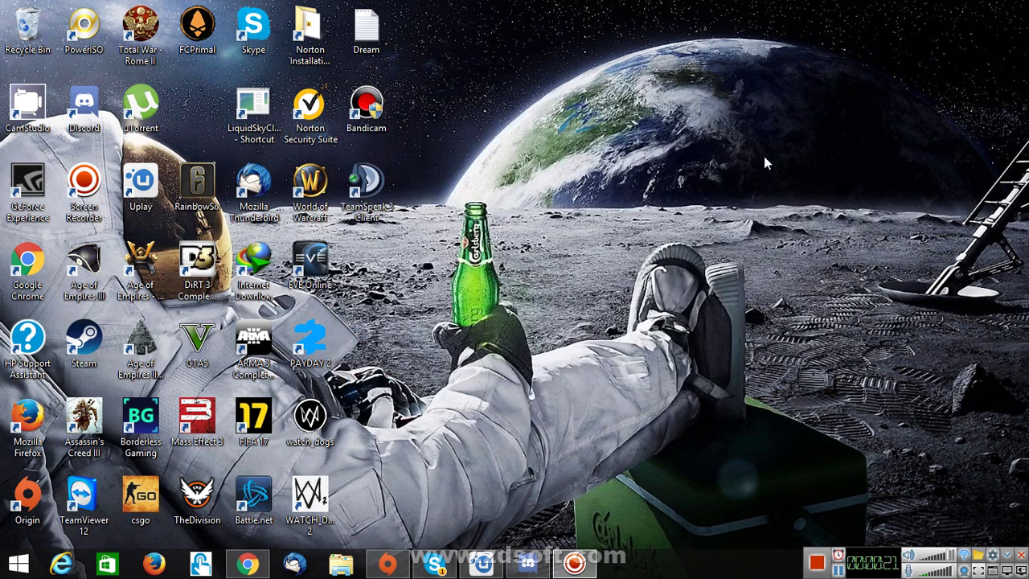
Refresh the desktop, restore Chrome and load the Google homepage in its second tab
right_click(611, 290)
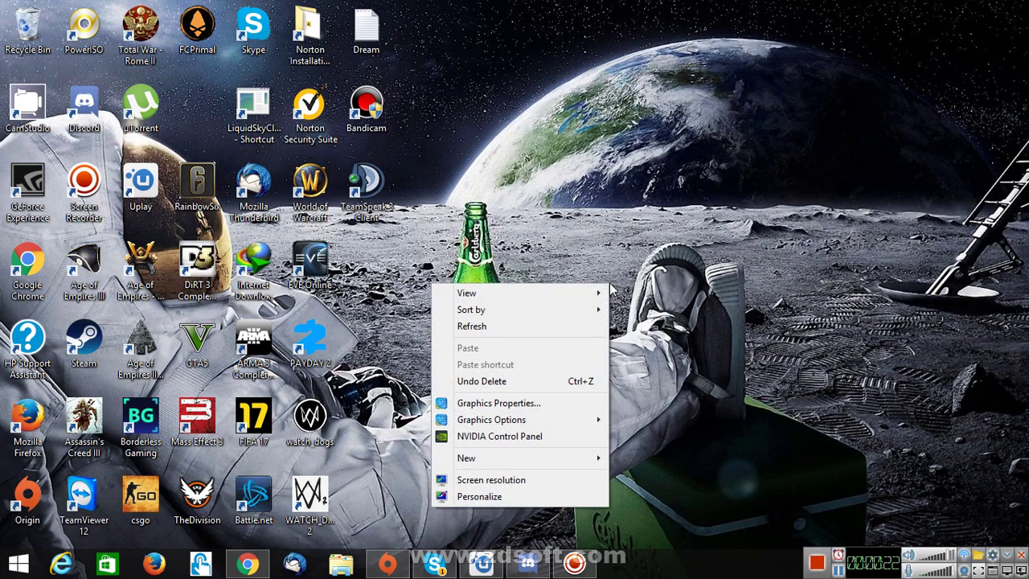
left_click(551, 328)
left_click(248, 563)
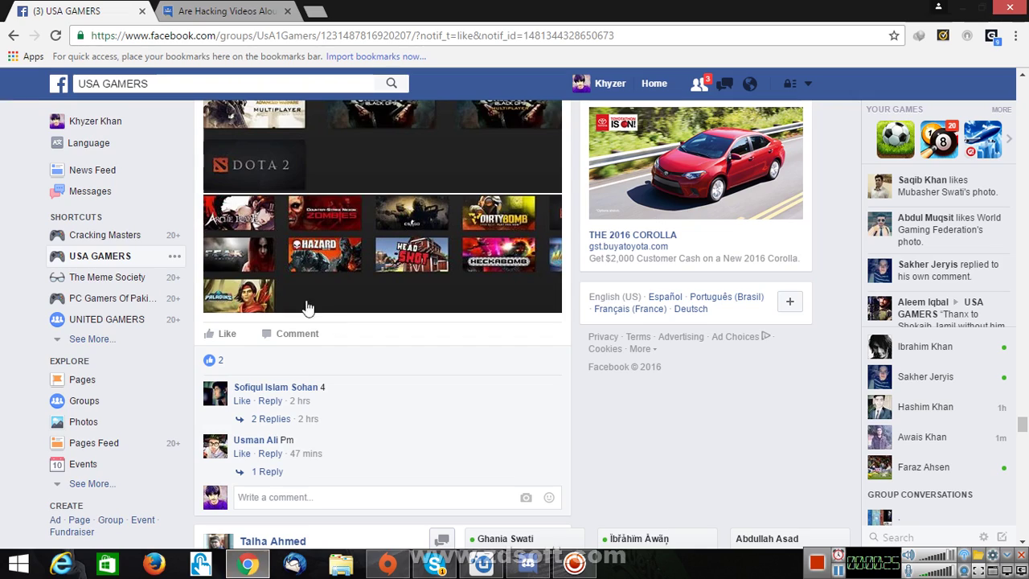
left_click(227, 12)
left_click(262, 36)
type("go")
key("Return")
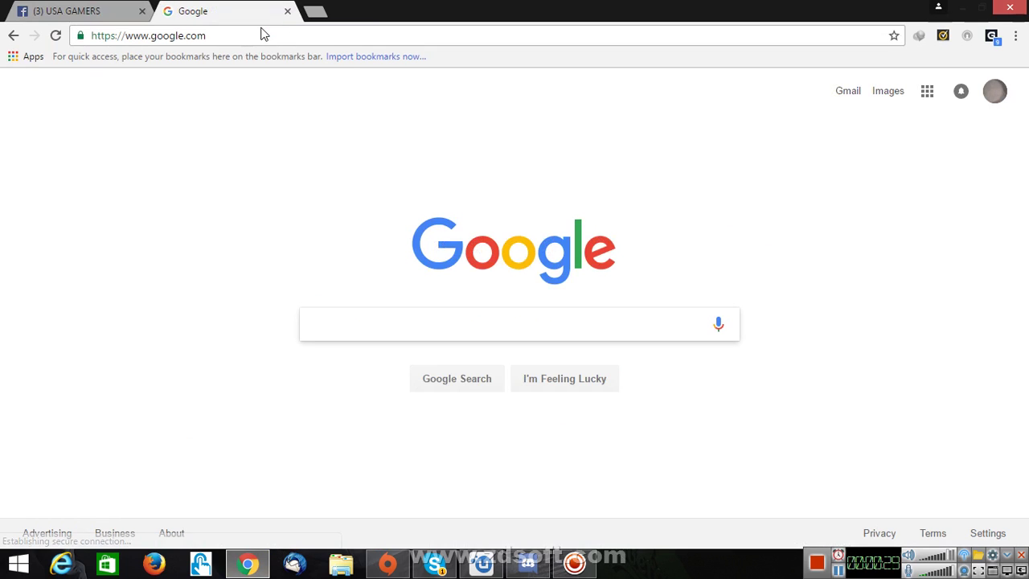
Search Google for 'Winauth' and open the WinAuth download page
type("Win auth")
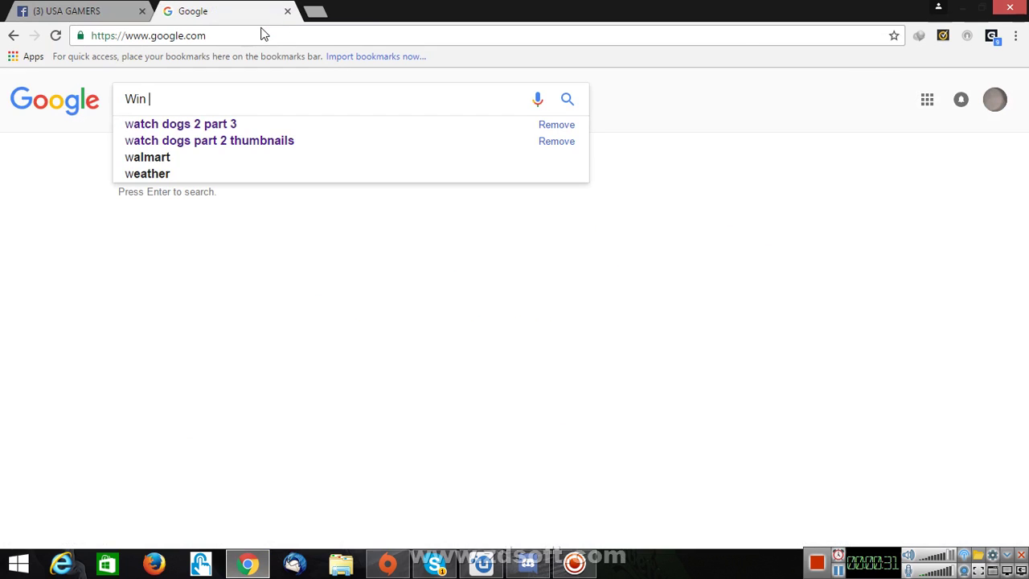
key("BackSpace")
key("BackSpace")
key("BackSpace")
key("BackSpace")
key("BackSpace")
type("auth")
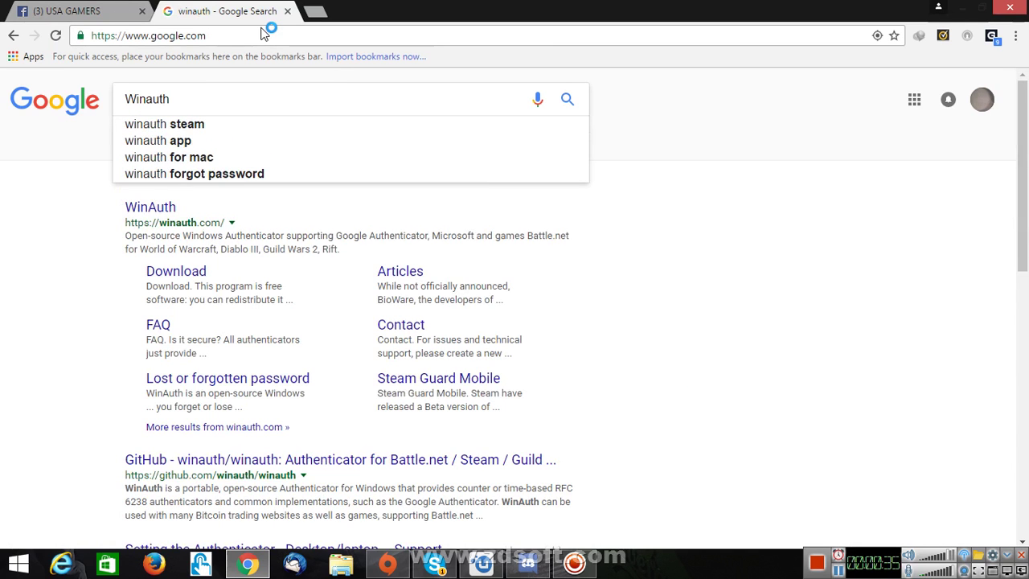
key("Return")
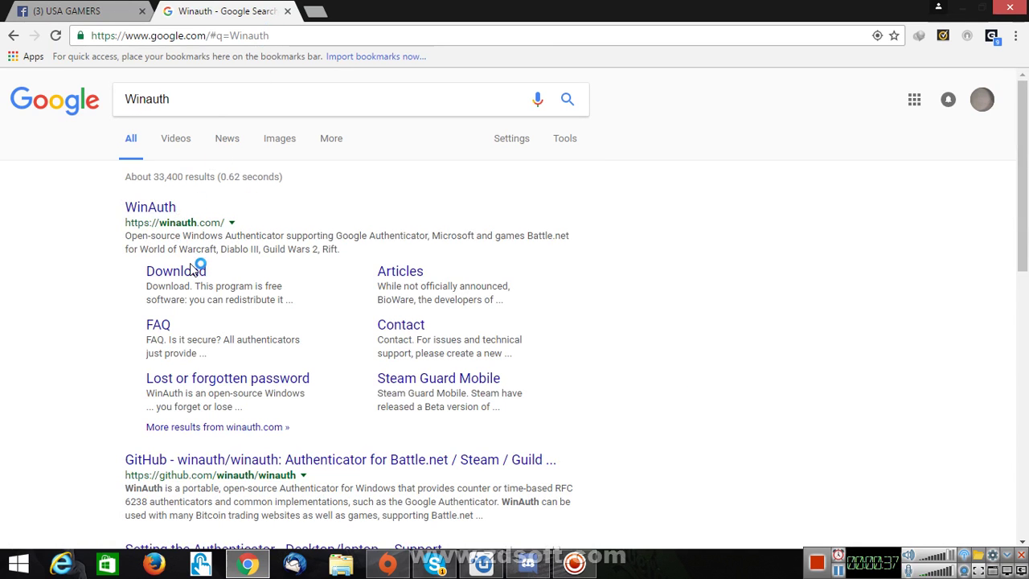
left_click(196, 275)
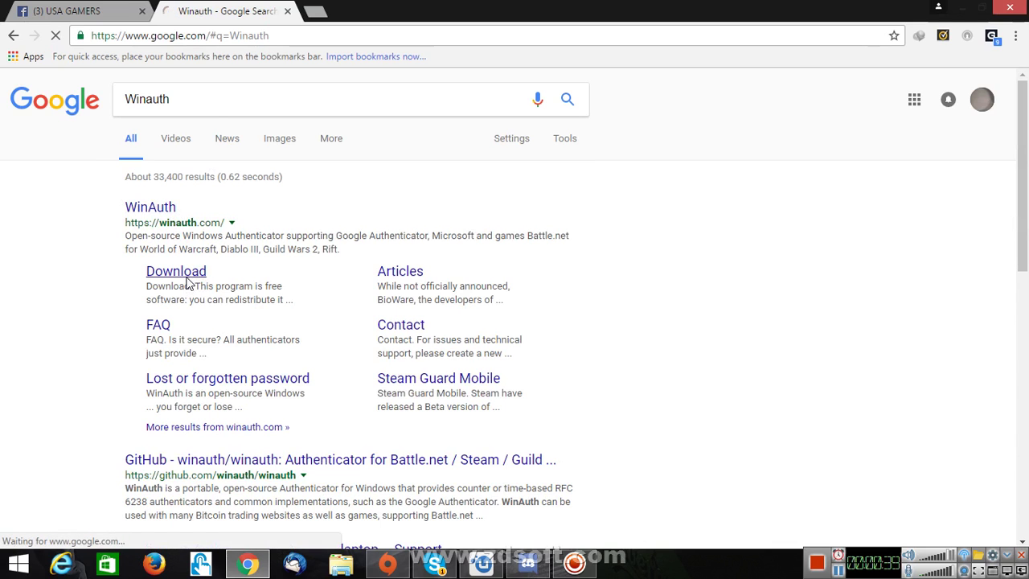
Scroll to the version 3.5.1 install instructions, then minimize Chrome
scroll(339, 340, "down", 2)
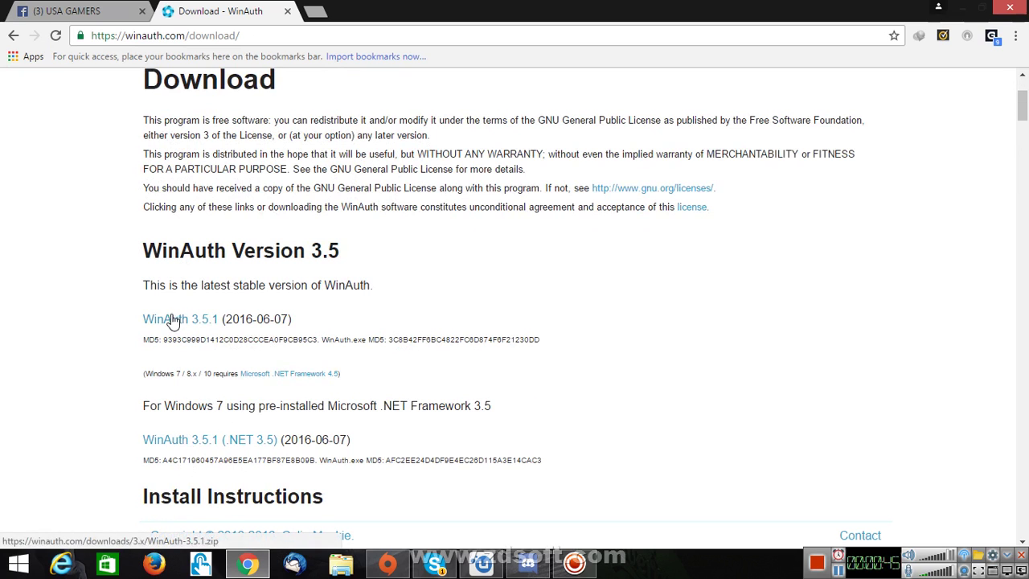
scroll(285, 338, "down", 2)
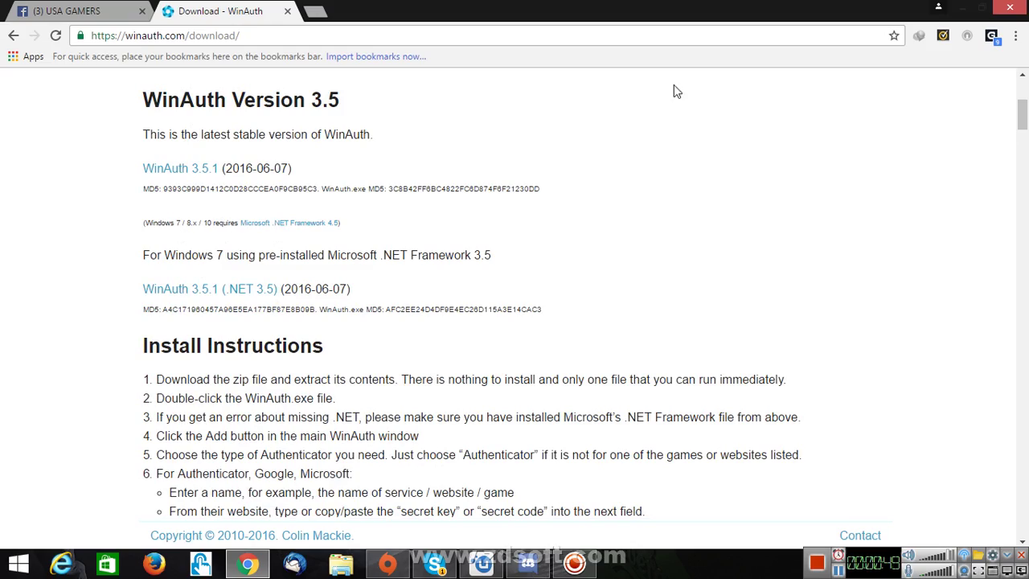
left_click(965, 8)
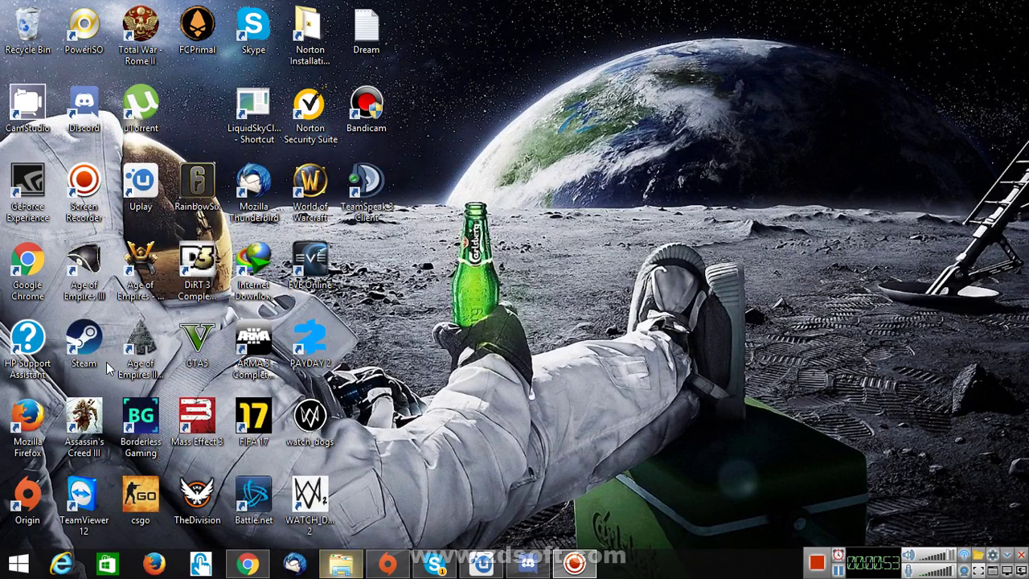
Open the WinAuth-3.5.1 folder inside Downloads in File Explorer
left_click(339, 565)
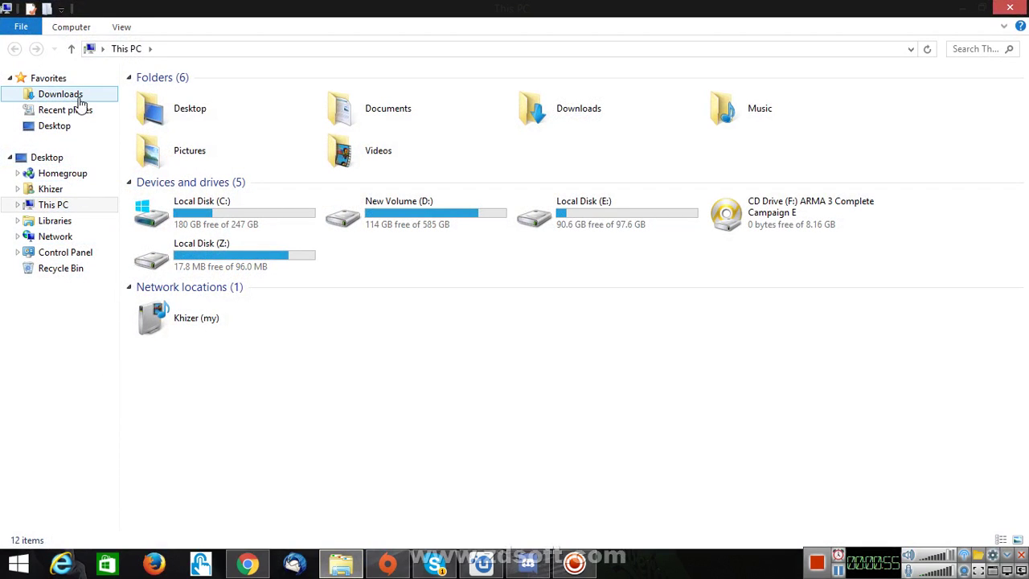
left_click(76, 97)
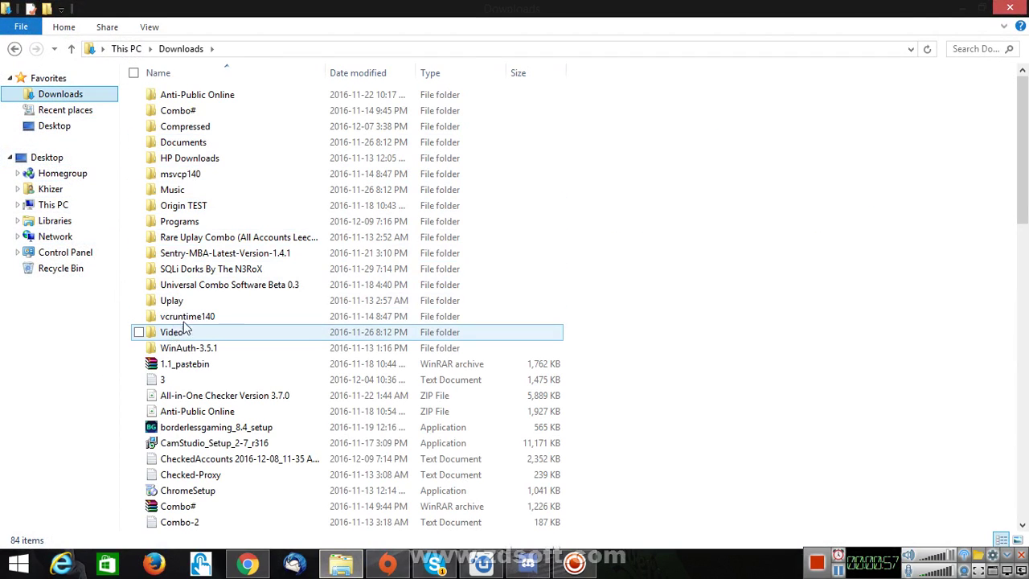
double_click(200, 352)
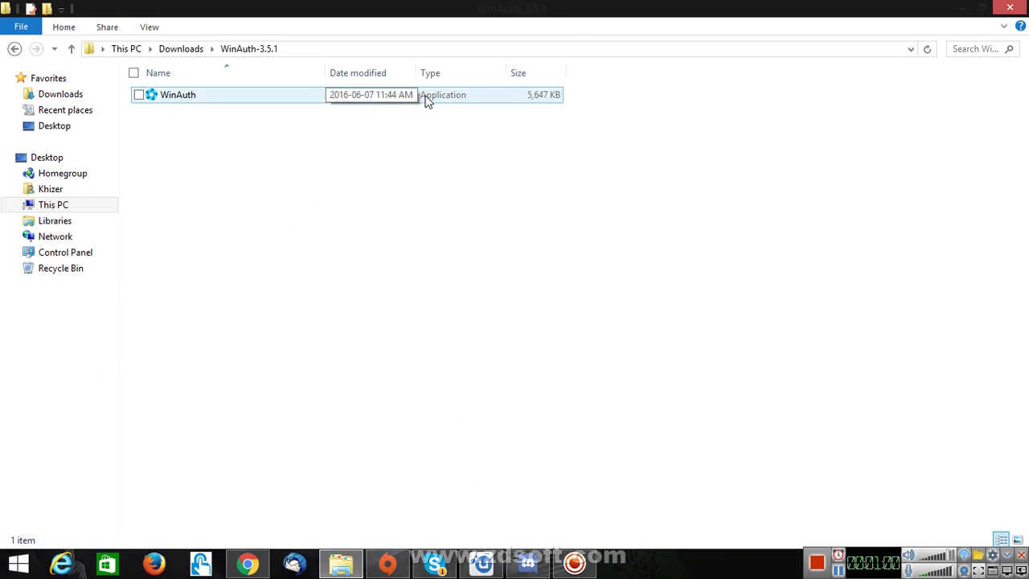
Move WinAuth.exe onto the desktop and close the emptied folder window
left_click_drag(547, 20, 711, 130)
left_click(679, 203)
left_click(684, 203)
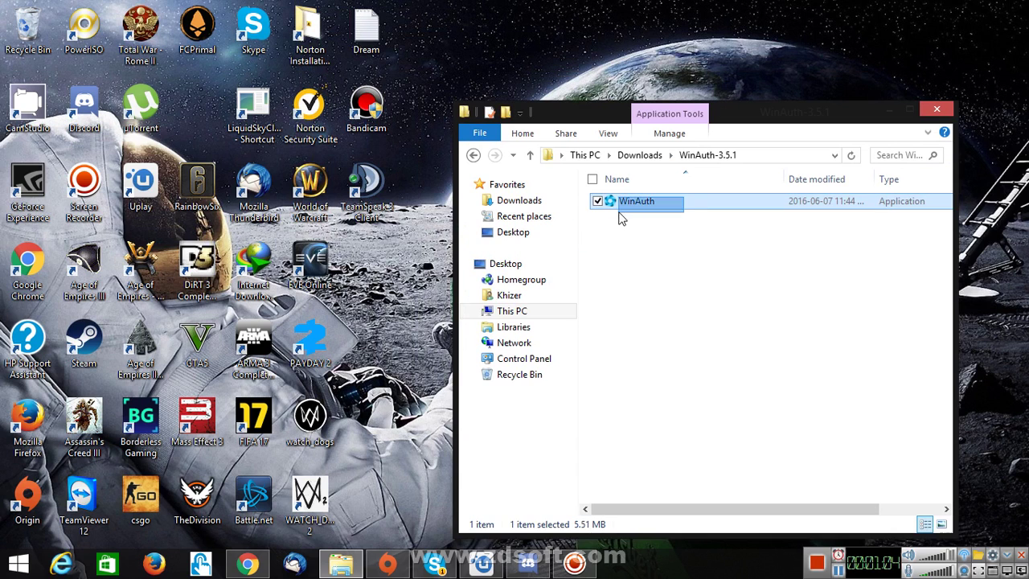
left_click_drag(636, 201, 406, 310)
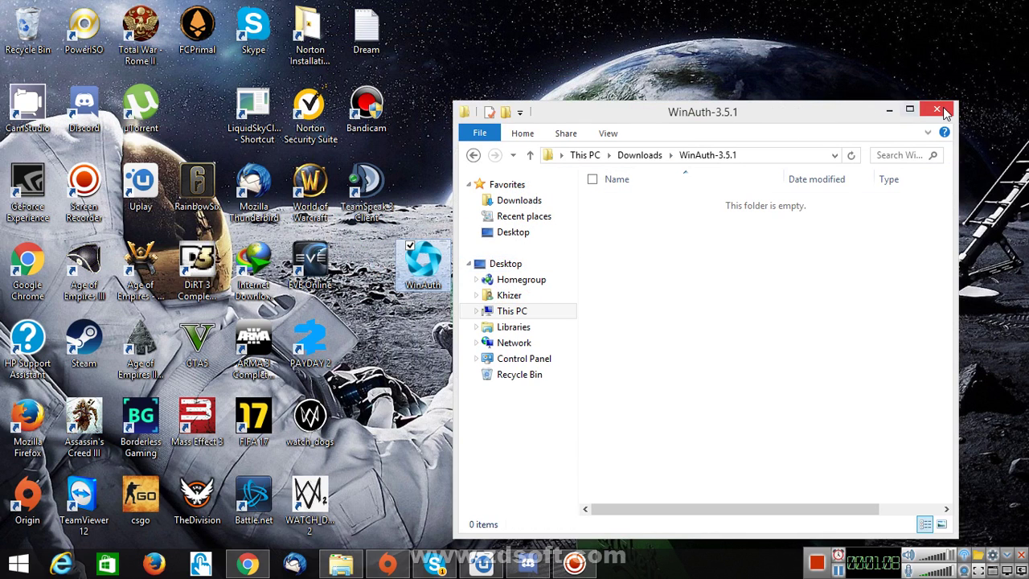
left_click(937, 109)
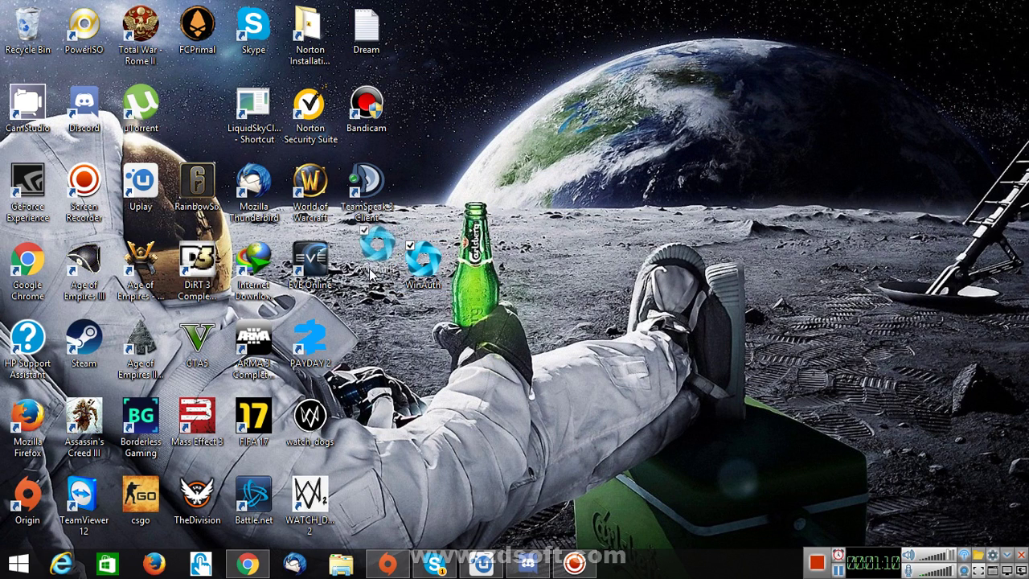
Log into Uplay with the account e-mail and password
left_click(481, 562)
left_click_drag(688, 188, 531, 213)
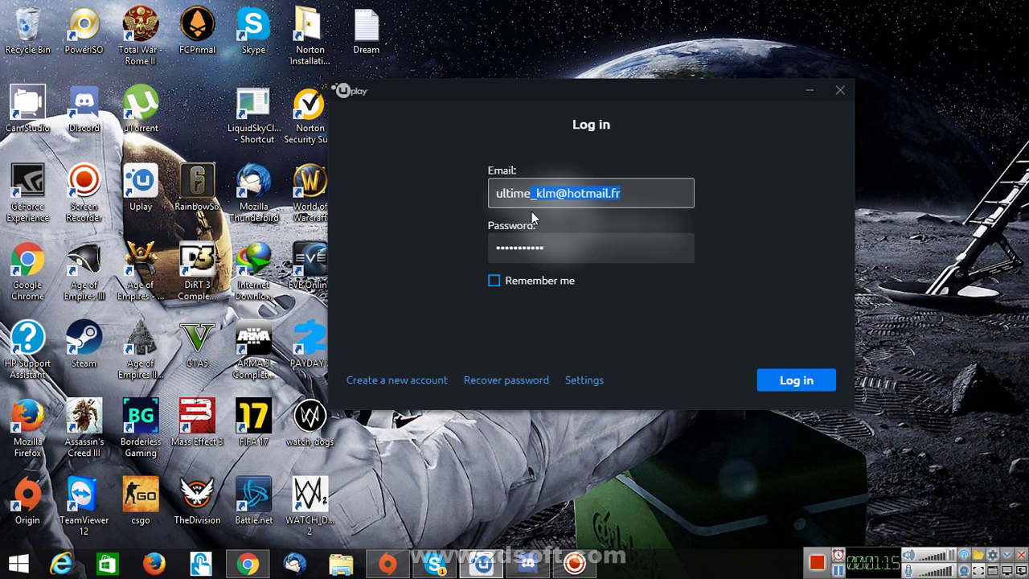
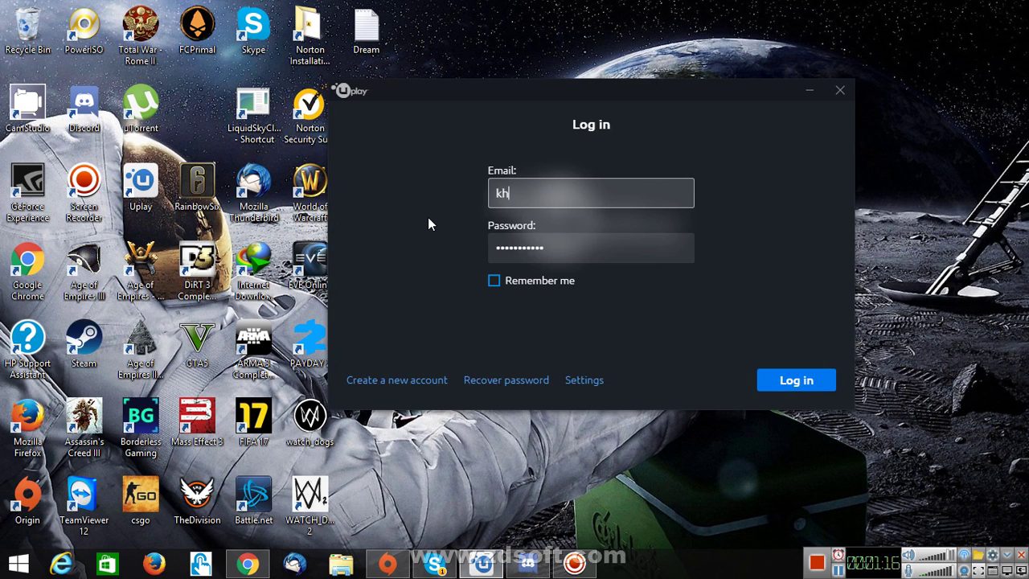
key("Tab")
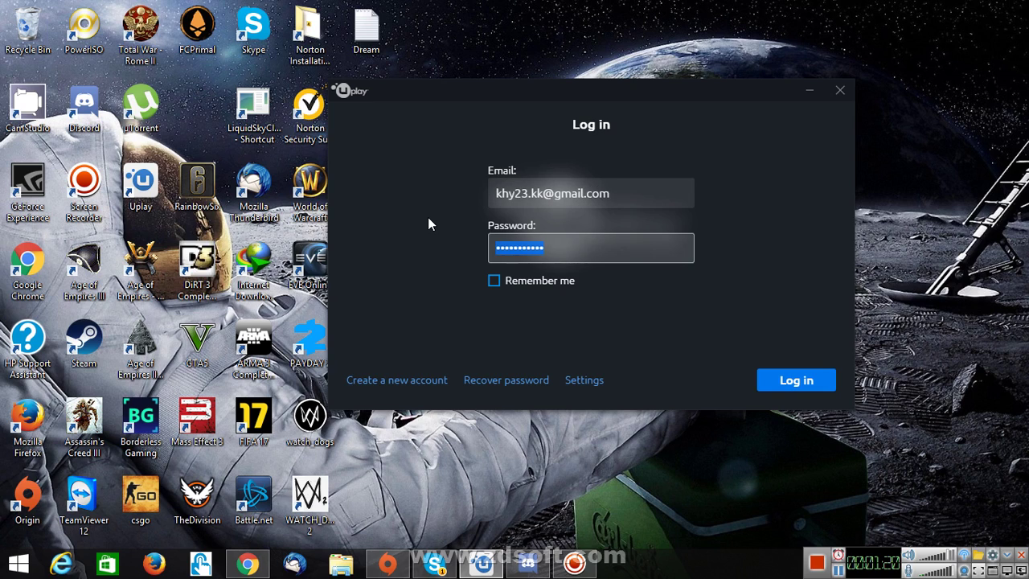
key("BackSpace")
type("***")
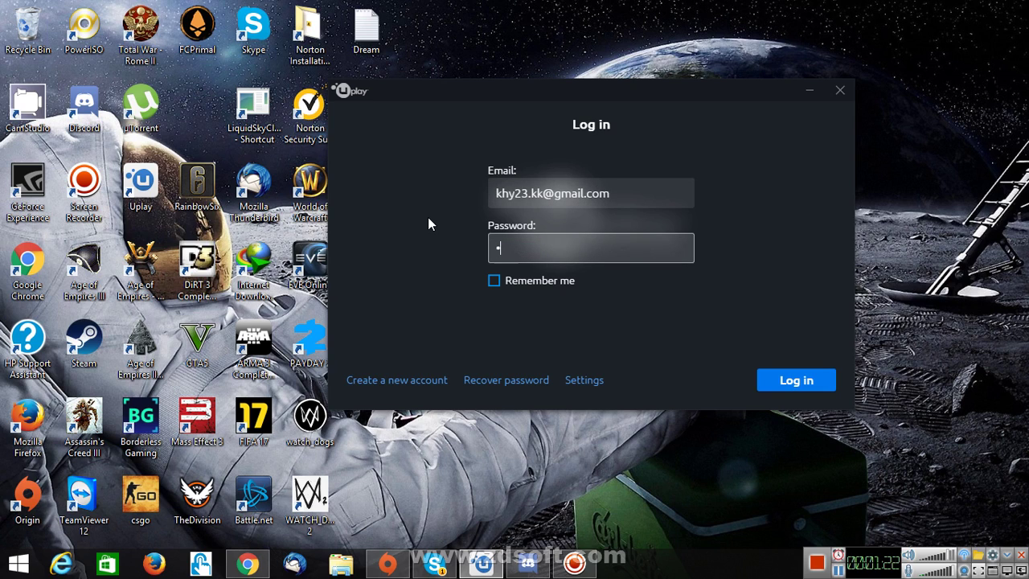
type("*******")
key("Return")
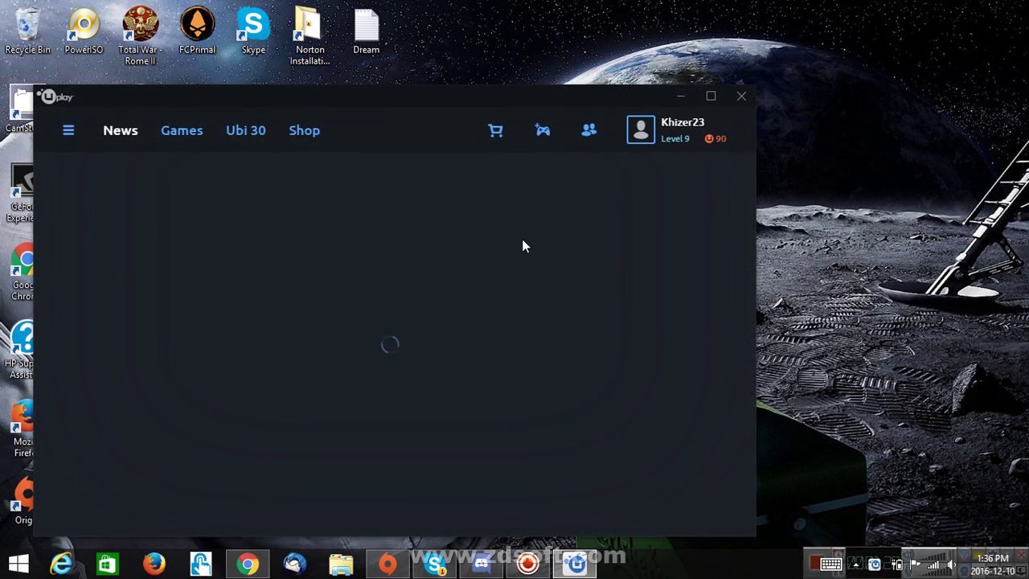
Go to Account Information from the profile panel and start 2-Step Verification setup
left_click(179, 129)
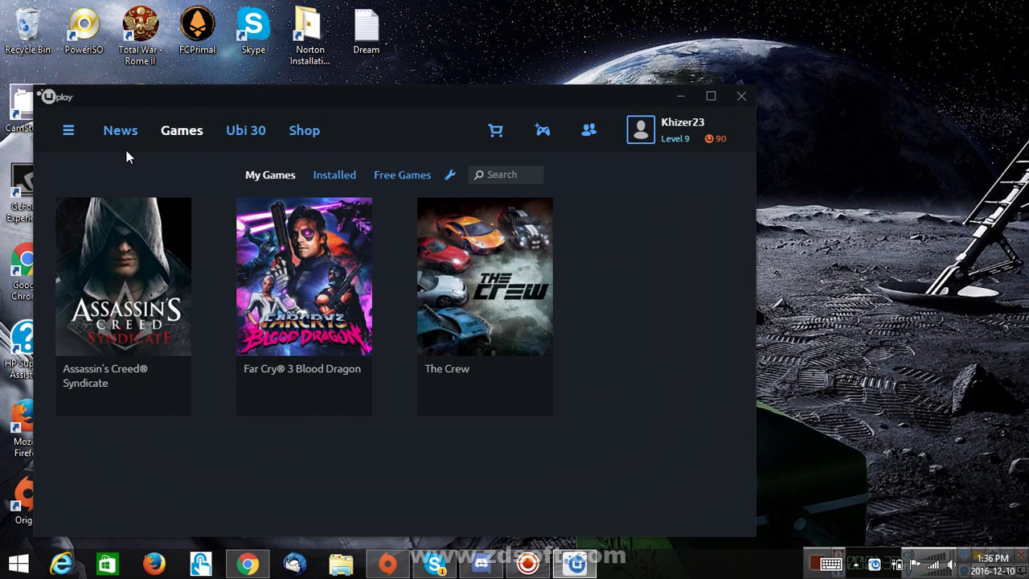
left_click(68, 133)
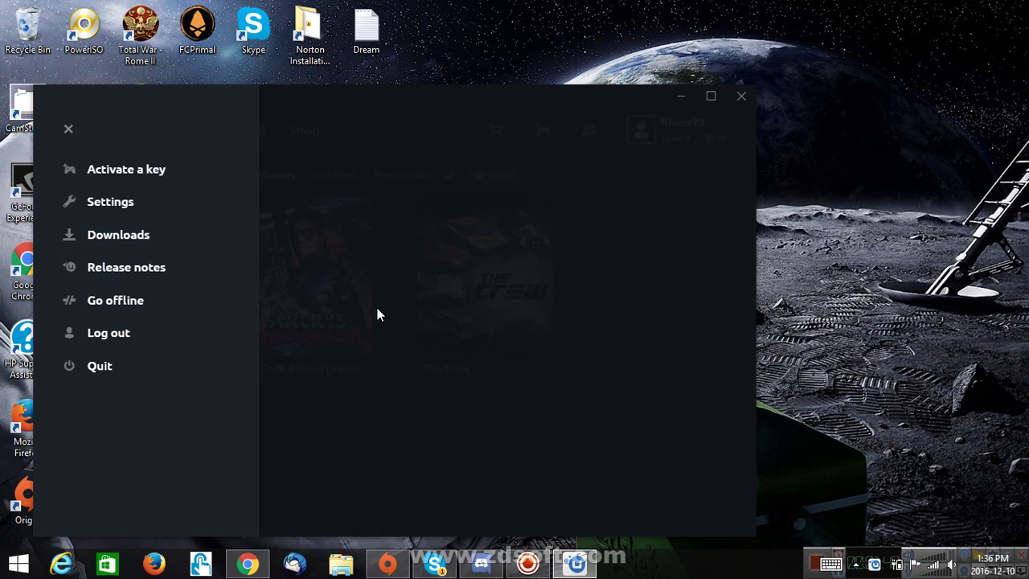
left_click(317, 331)
left_click(675, 137)
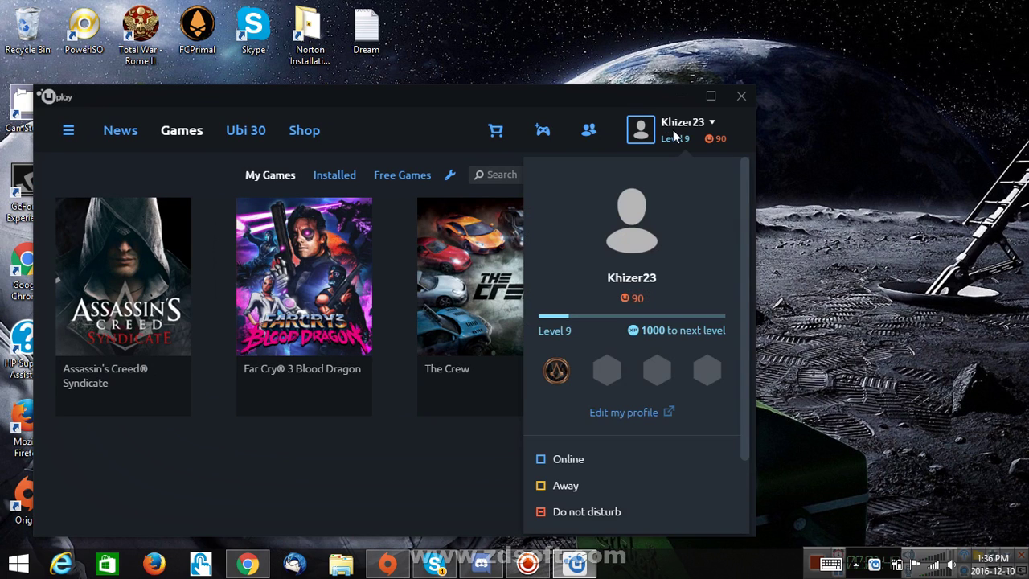
scroll(641, 383, "down", 3)
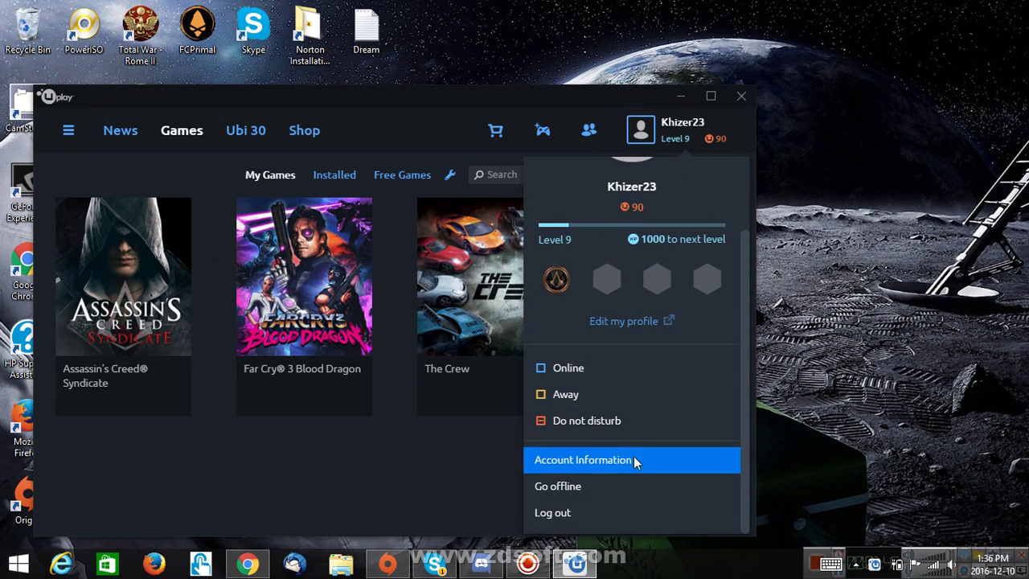
left_click(633, 456)
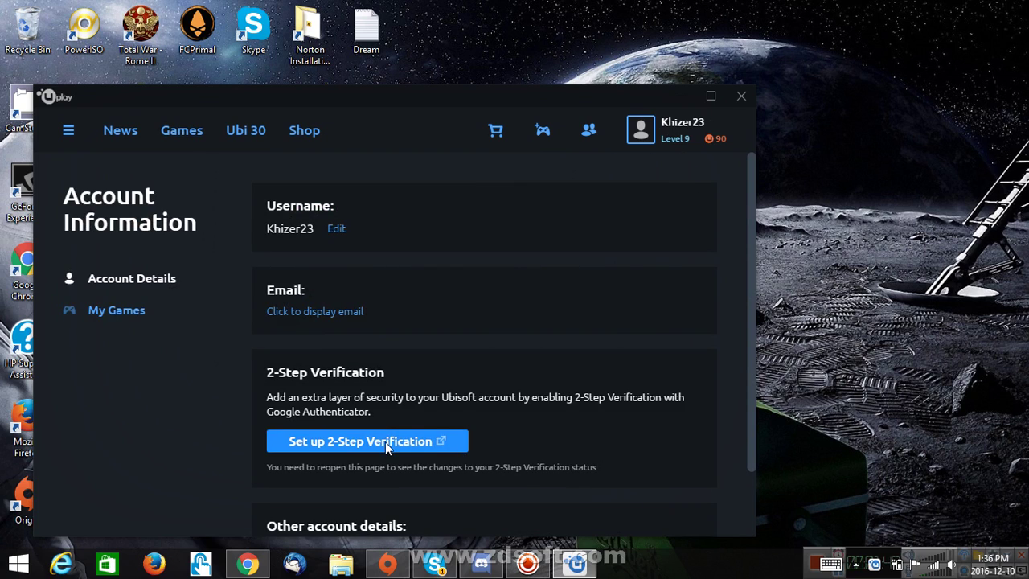
left_click(385, 441)
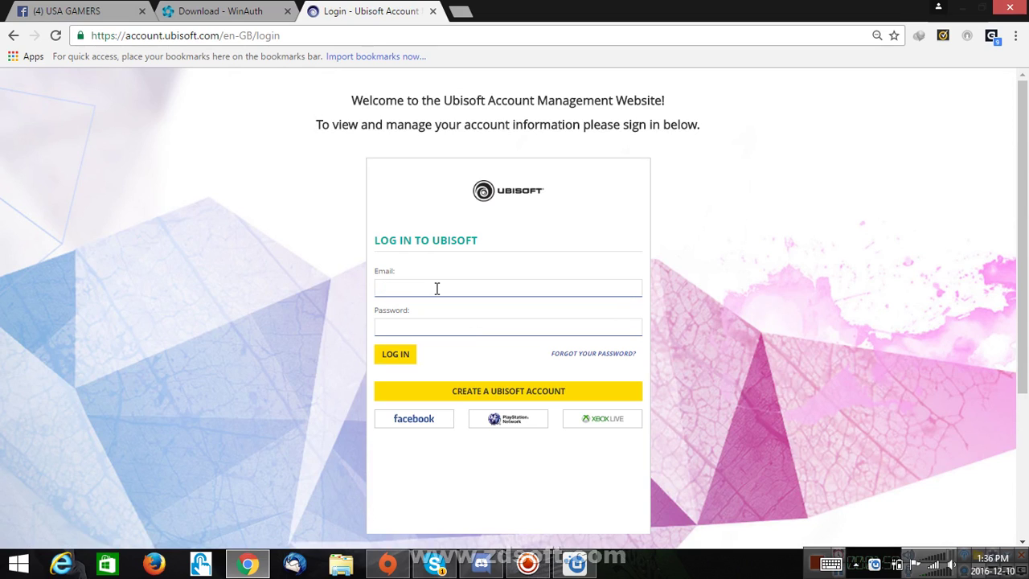
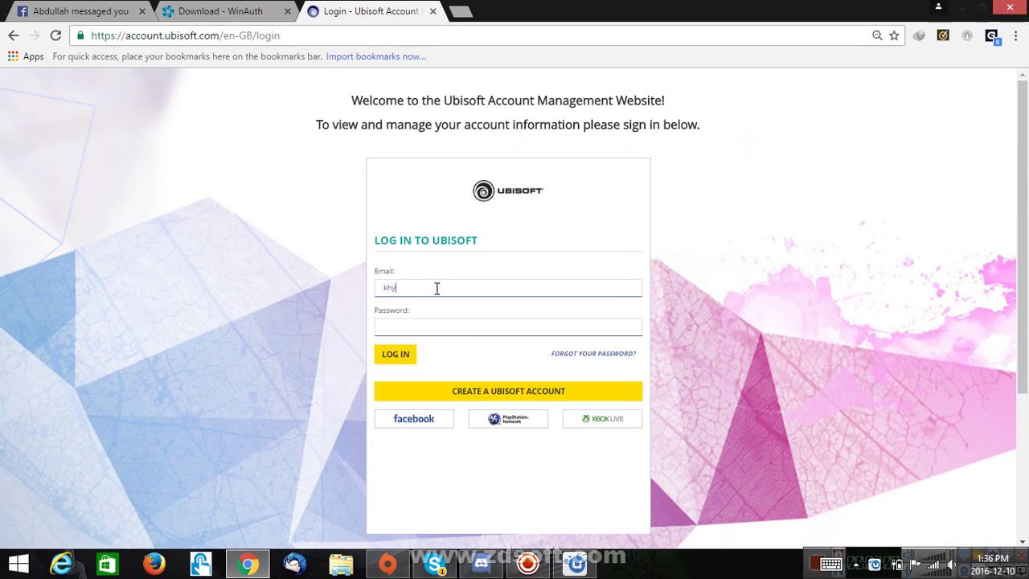
Sign in to Ubisoft Account Management with the account credentials and activate two-step verification
type("********")
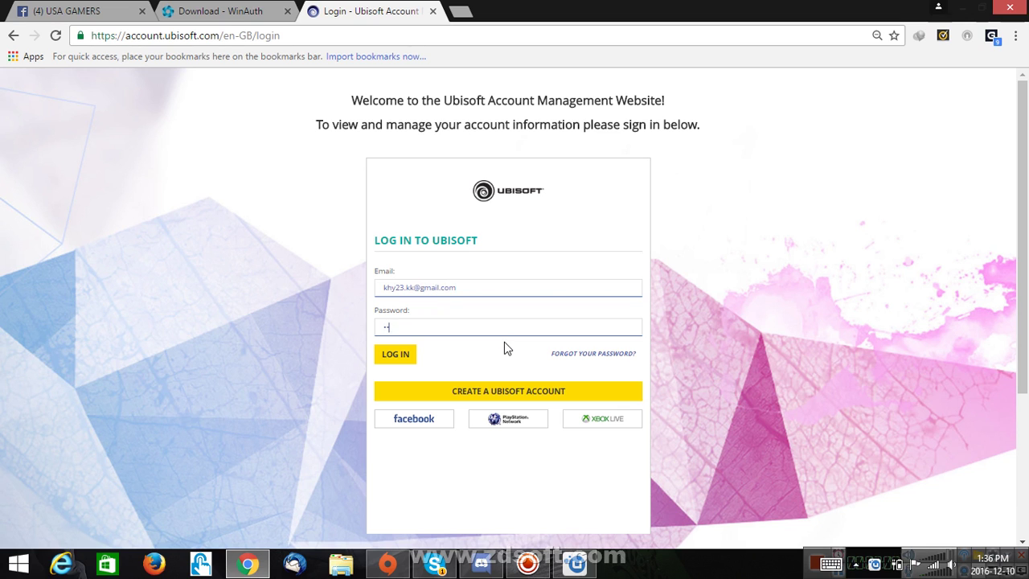
key("Return")
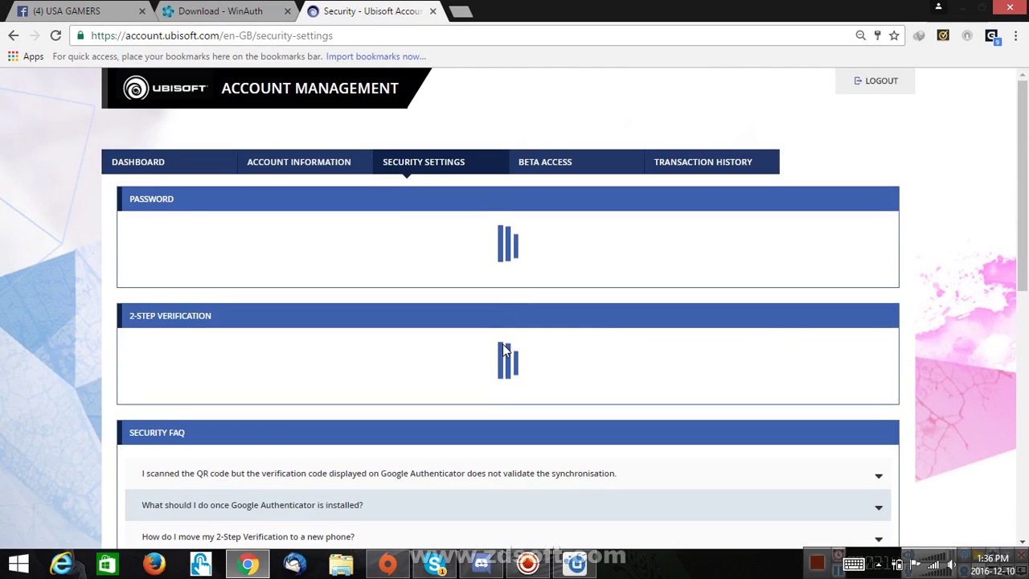
scroll(502, 350, "down", 2)
scroll(502, 351, "down", 2)
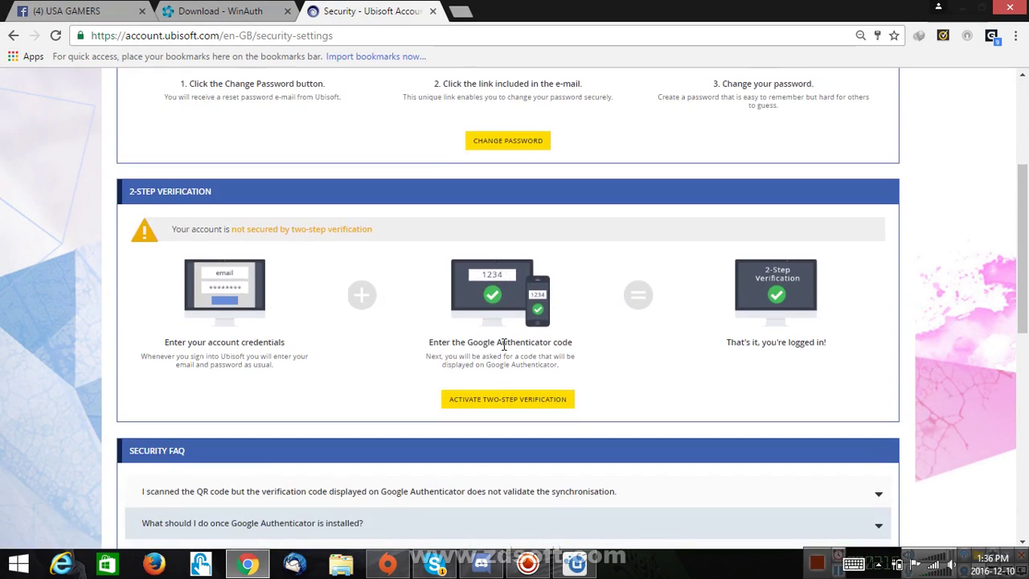
scroll(503, 351, "up", 4)
scroll(503, 351, "down", 5)
scroll(503, 350, "up", 2)
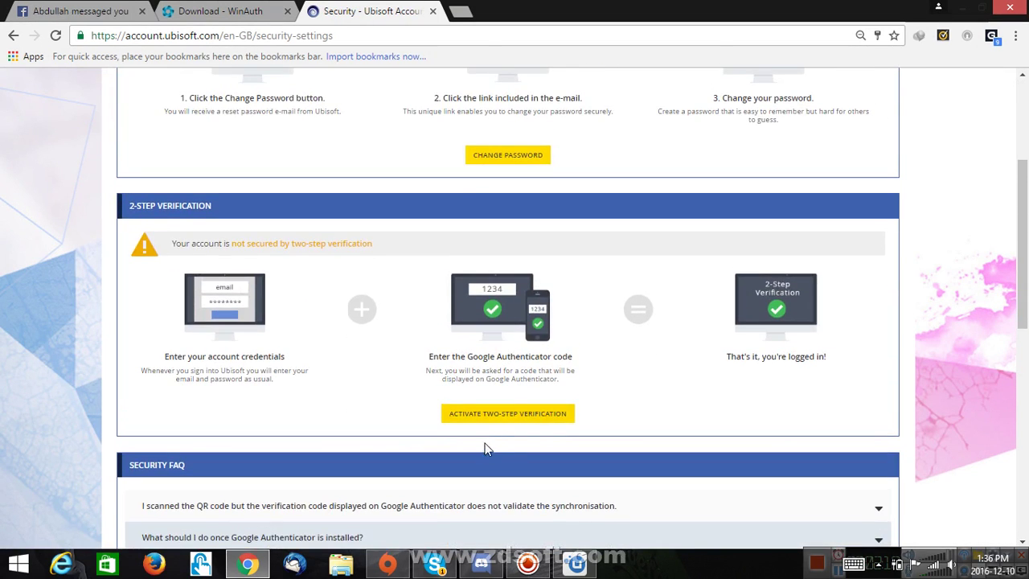
left_click(508, 415)
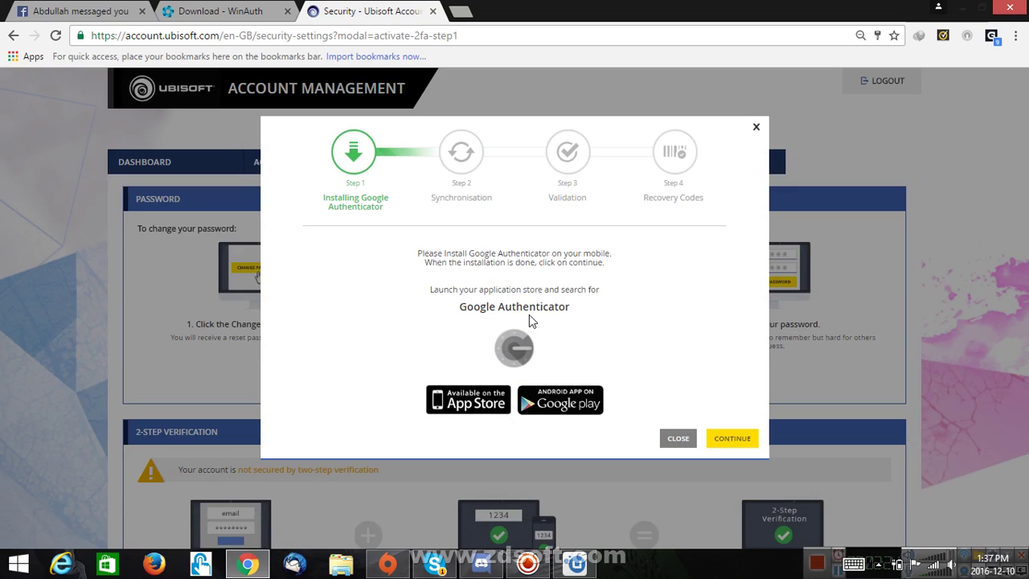
Continue past the Installing Google Authenticator step
left_click(744, 440)
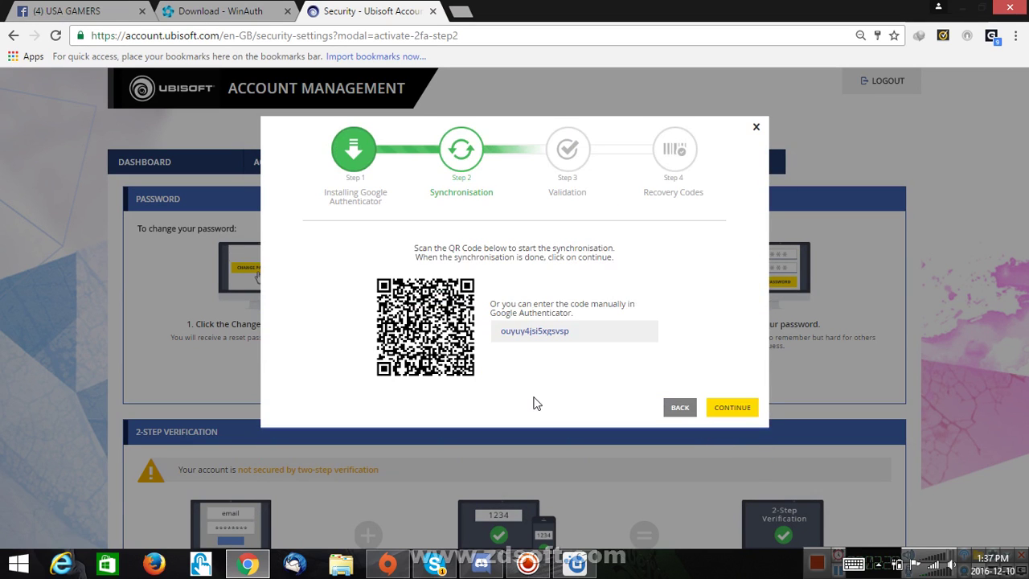
Minimize Chrome and Uplay, launch and unlock WinAuth, and choose Add
left_click(962, 6)
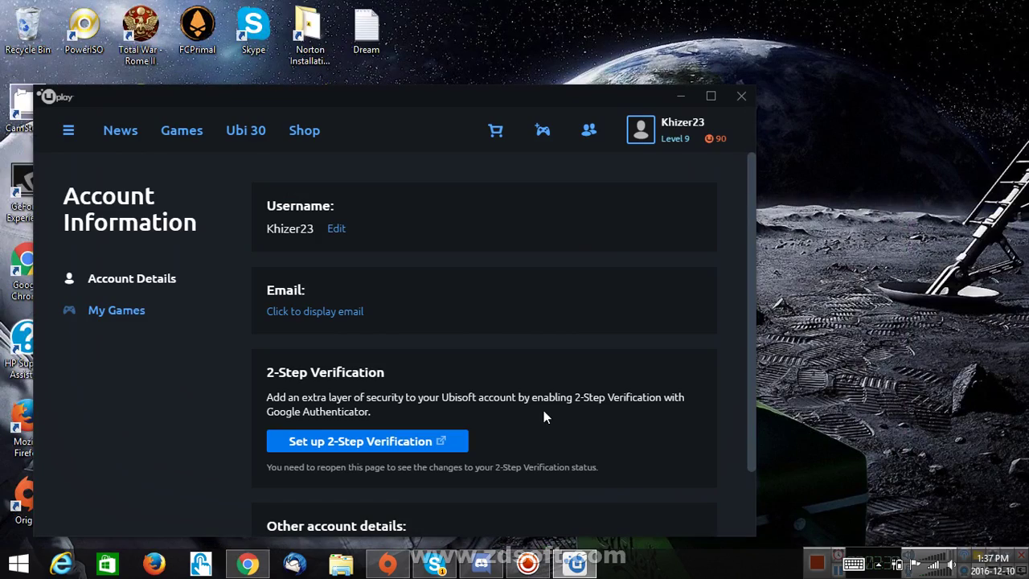
left_click(675, 102)
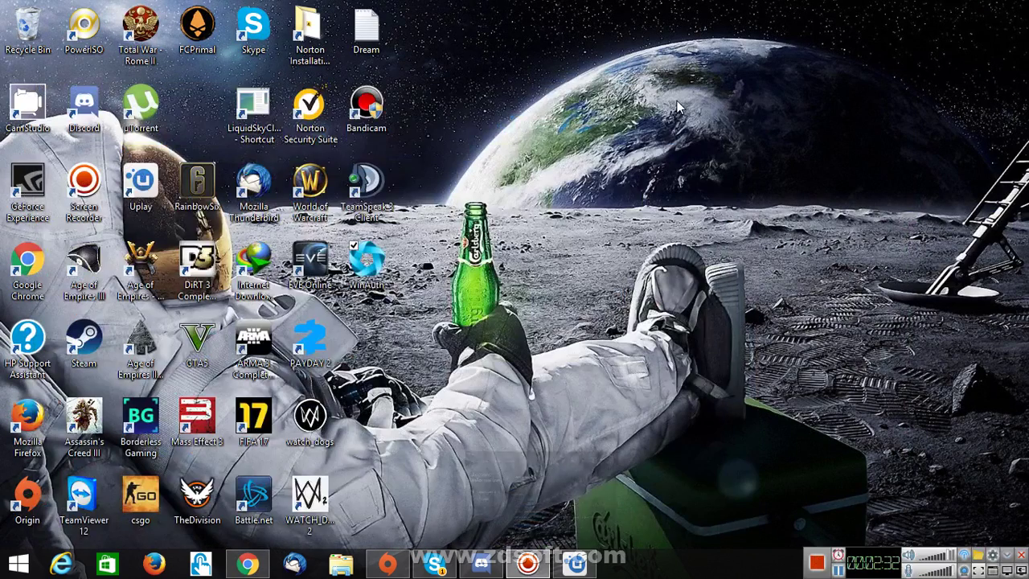
double_click(375, 276)
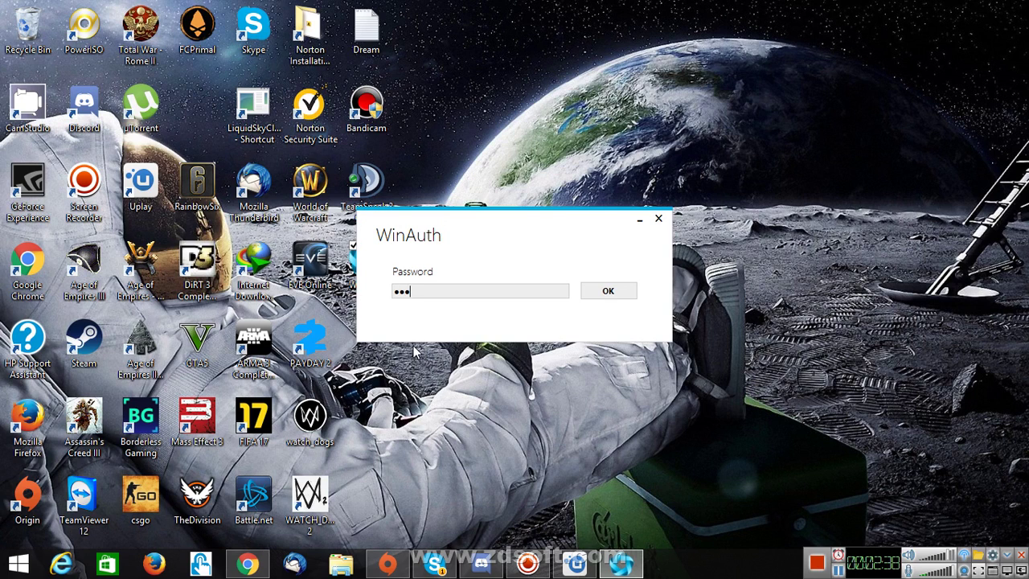
key("Return")
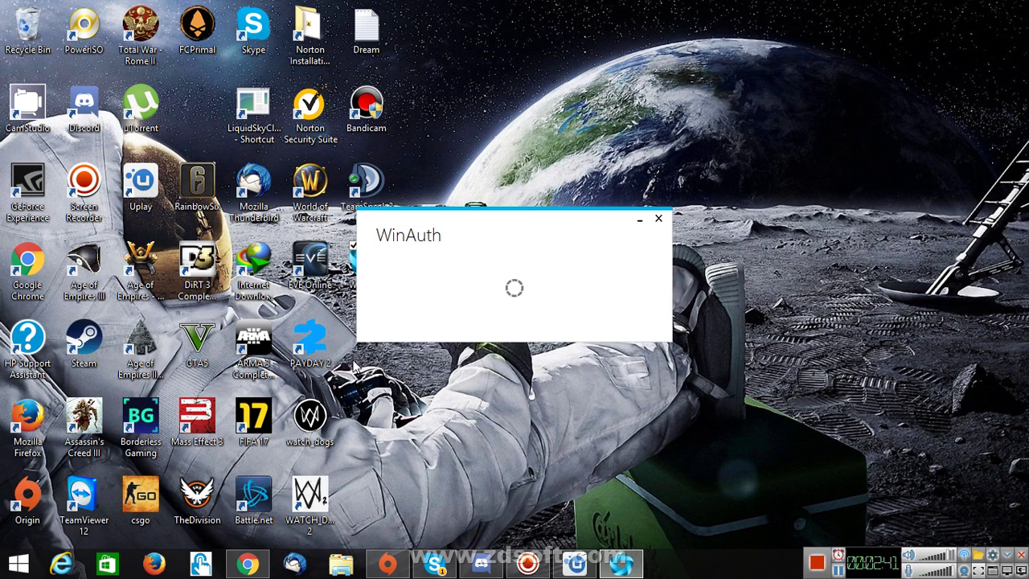
left_click(23, 489)
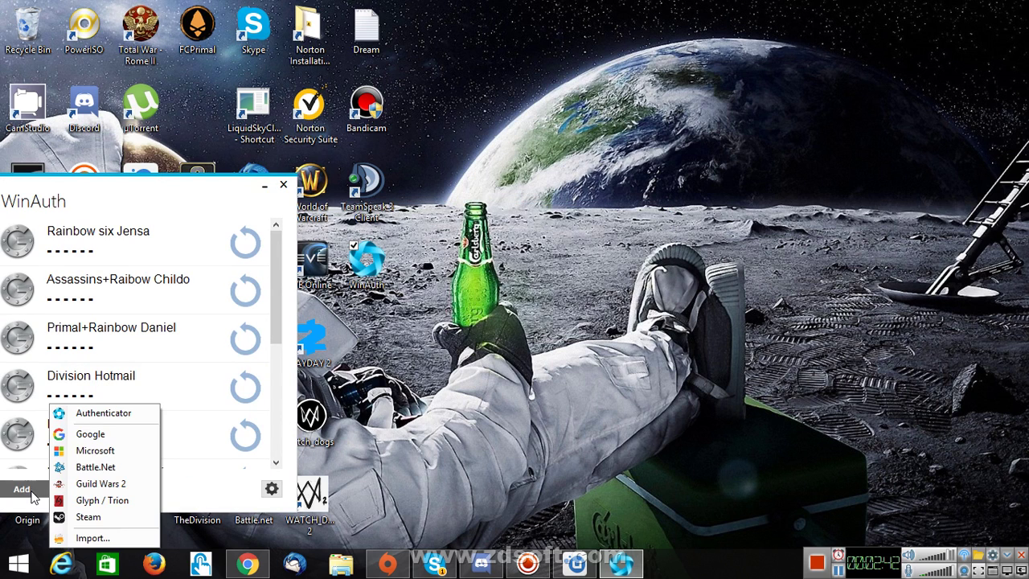
Add a Google-type authenticator in WinAuth, positioned beside the Ubisoft QR-code page
left_click(93, 433)
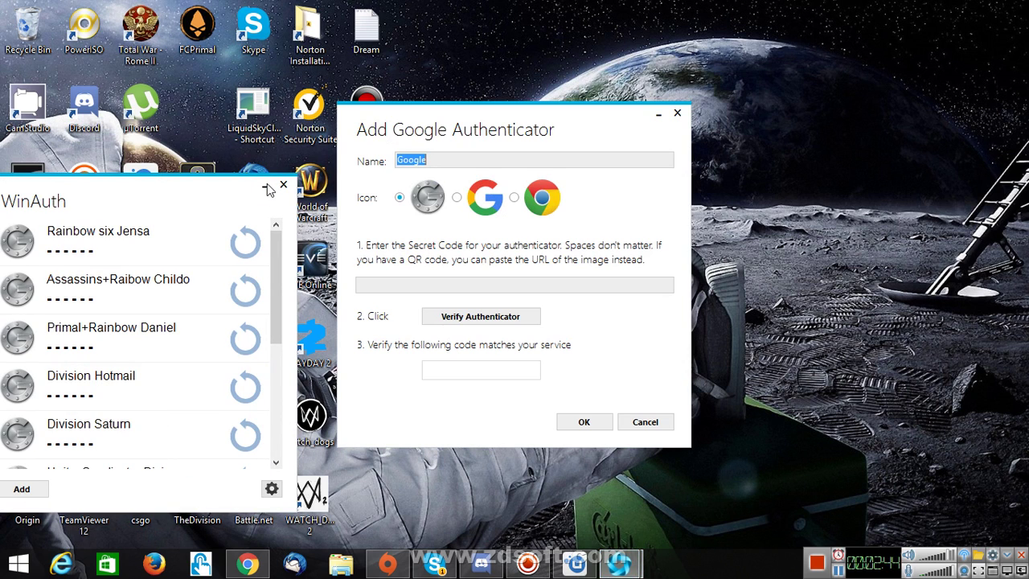
left_click_drag(534, 117, 180, 187)
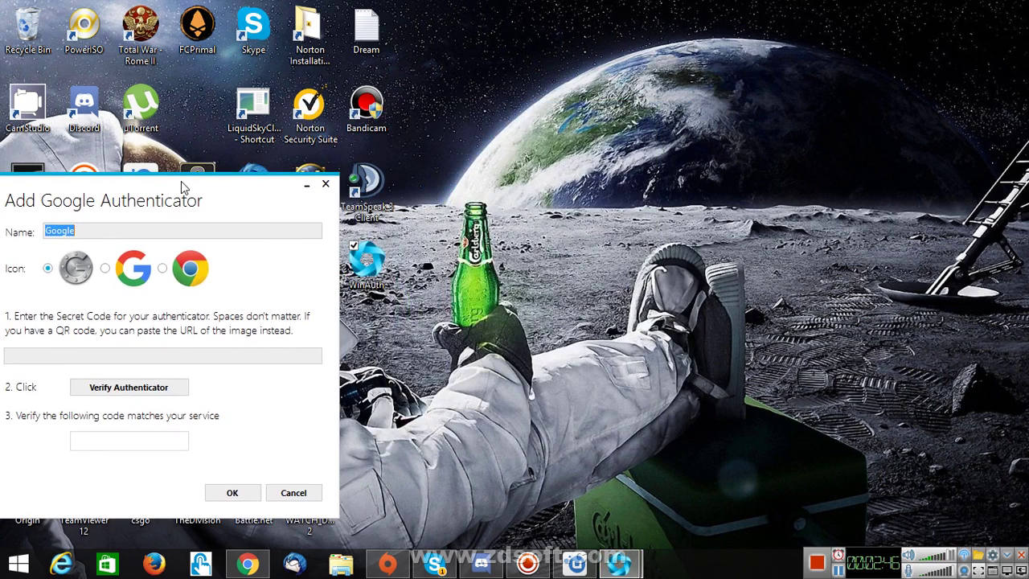
left_click(258, 565)
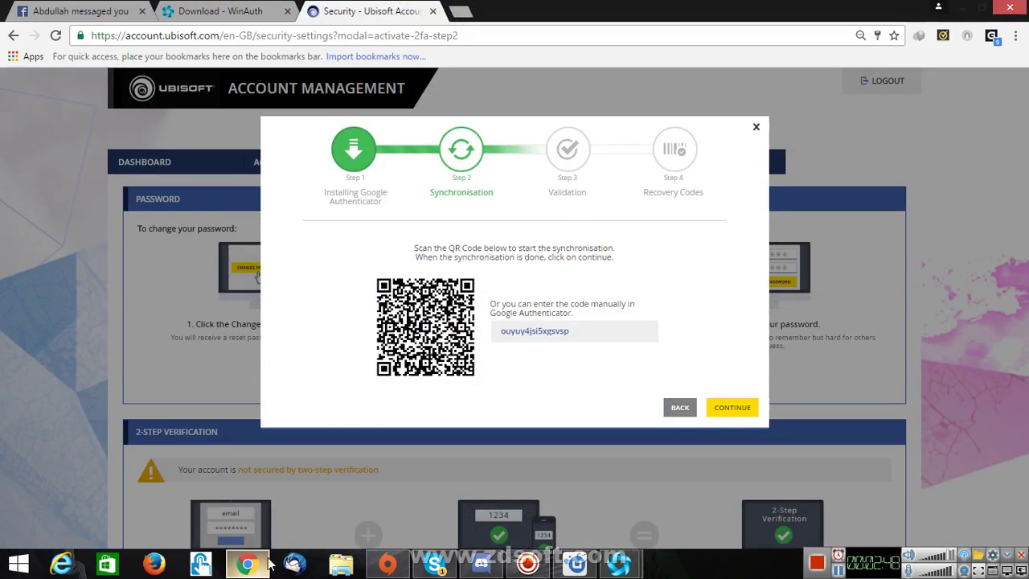
mouse_move(619, 564)
left_click(703, 476)
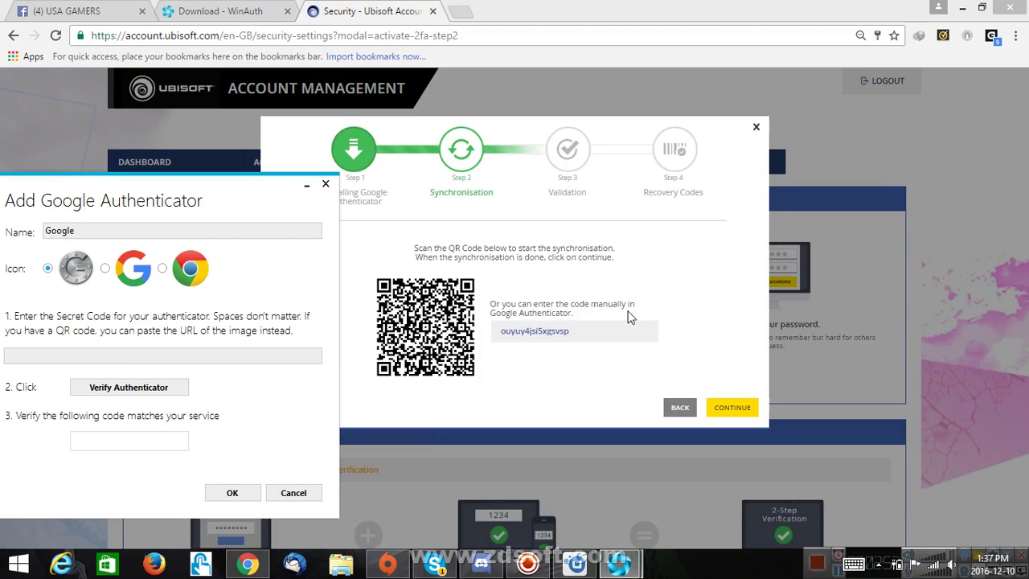
left_click(567, 336)
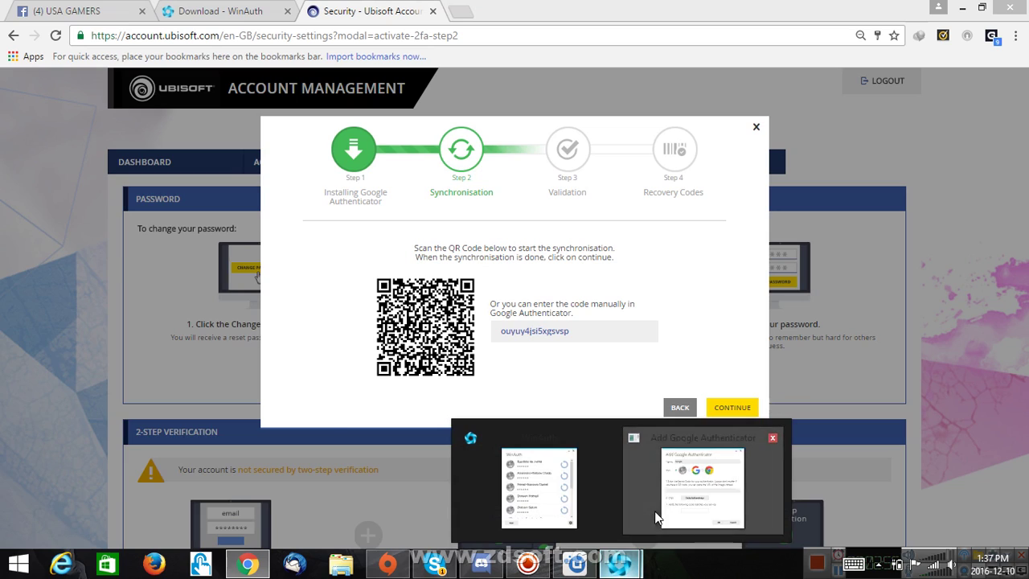
left_click(664, 513)
left_click(224, 356)
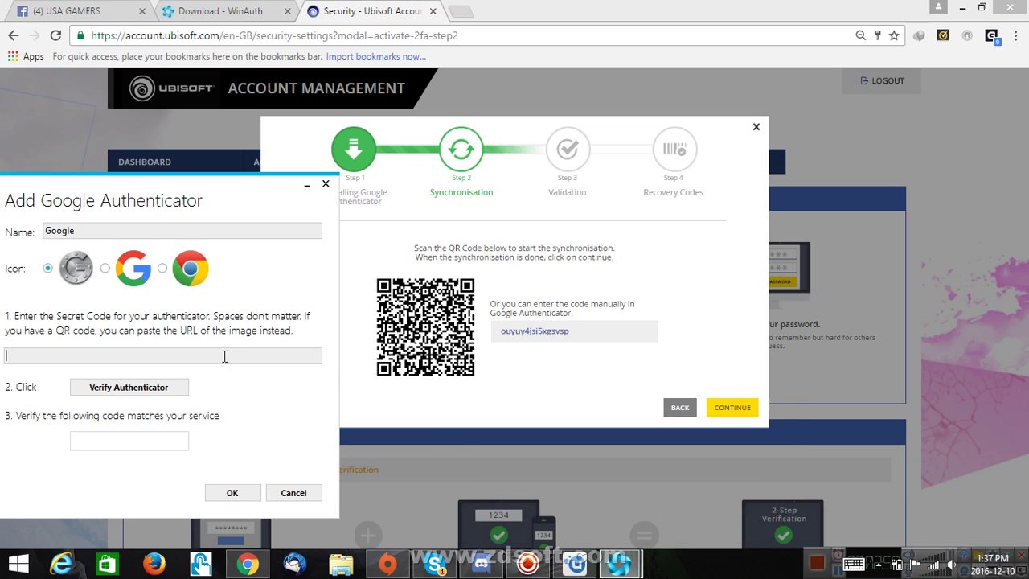
double_click(240, 234)
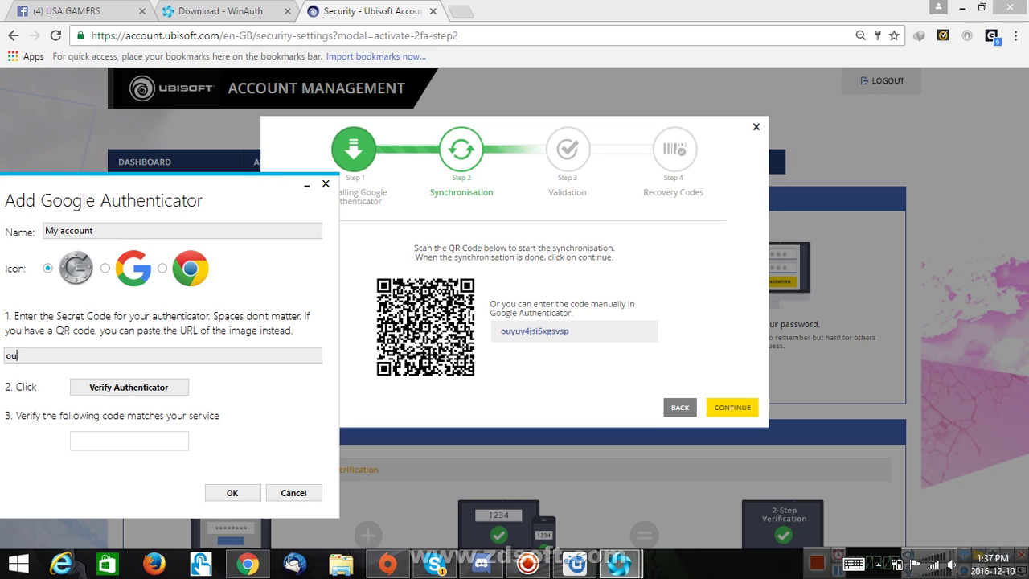
Name the entry 'My account', enter the Ubisoft secret key, verify it, and advance Ubisoft to validation
left_click(139, 390)
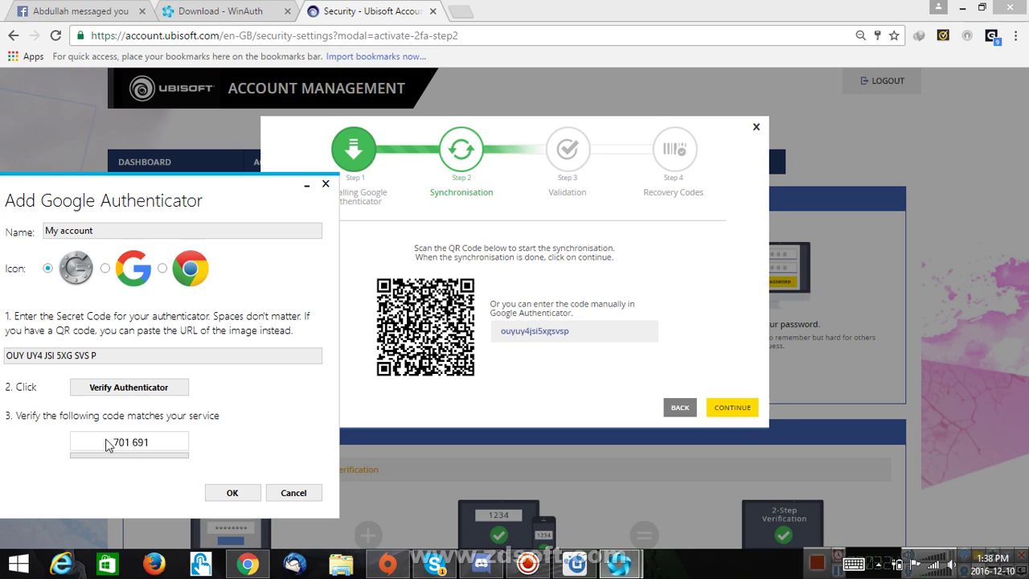
left_click(744, 407)
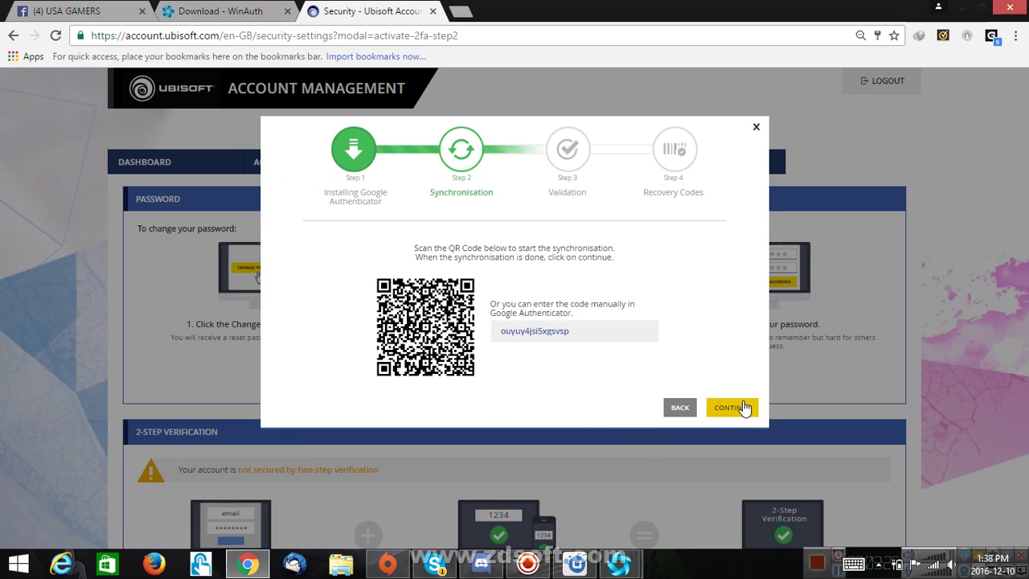
Enter WinAuth's current six-digit verification code into Ubisoft's validation field and submit it
mouse_move(627, 559)
left_click(684, 520)
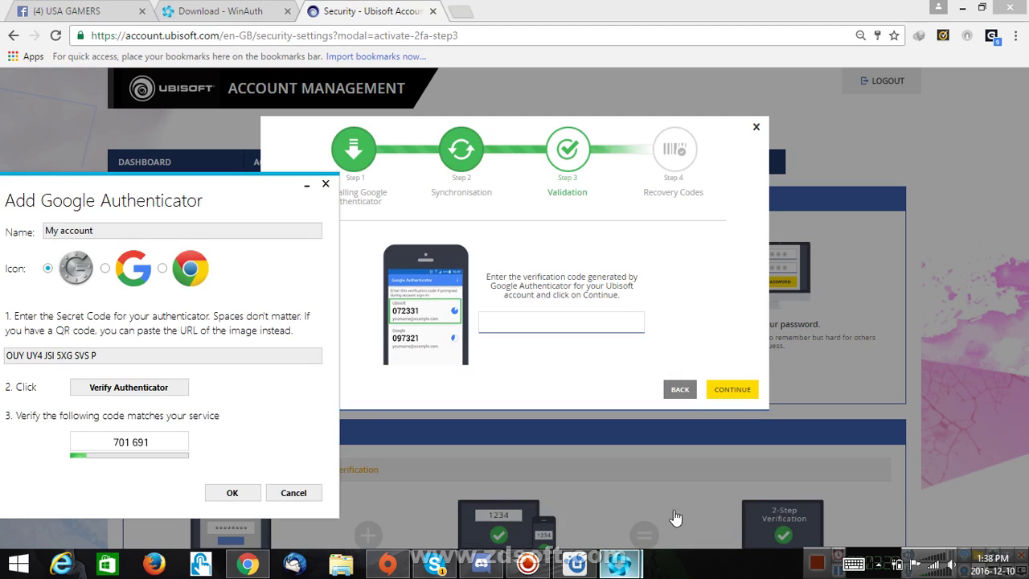
left_click(559, 326)
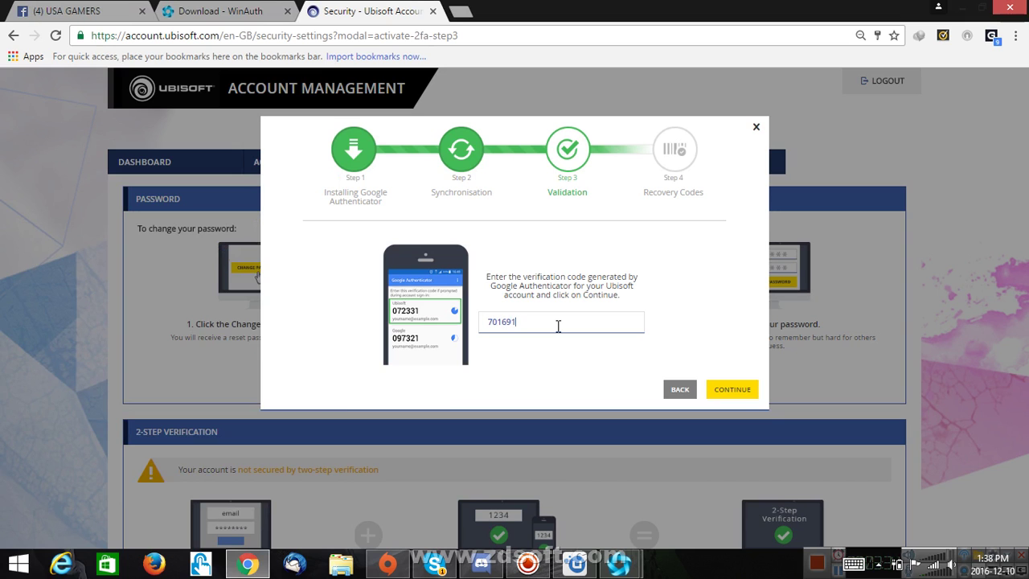
left_click(728, 391)
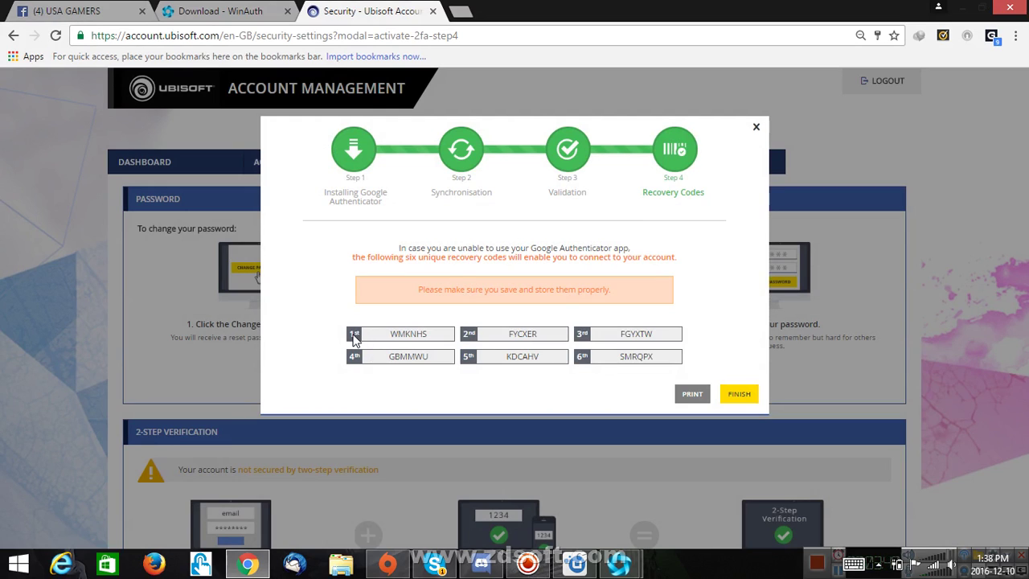
Select the six recovery codes for saving and finish the 2-step verification wizard
left_click_drag(347, 338, 675, 366)
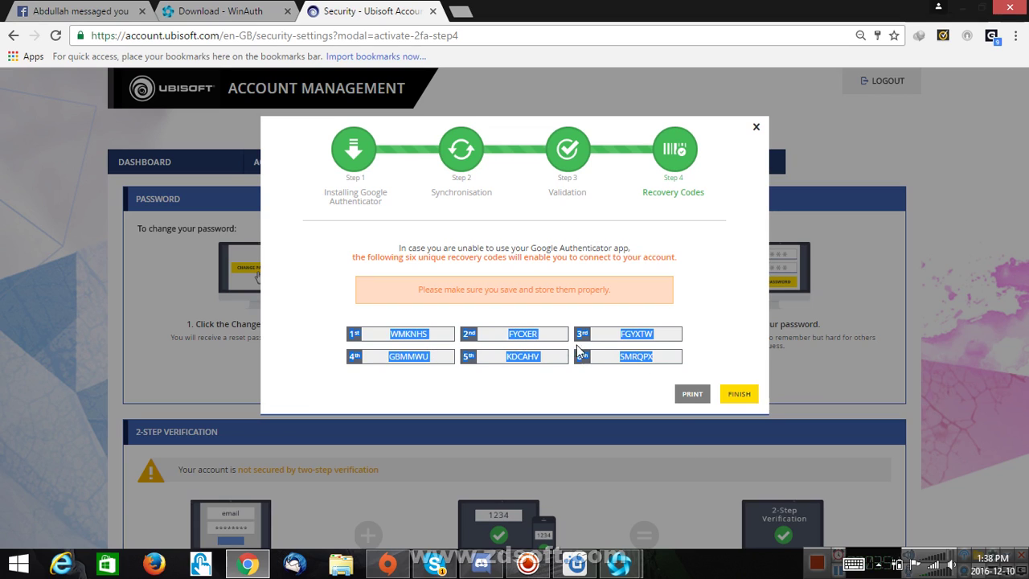
left_click(739, 394)
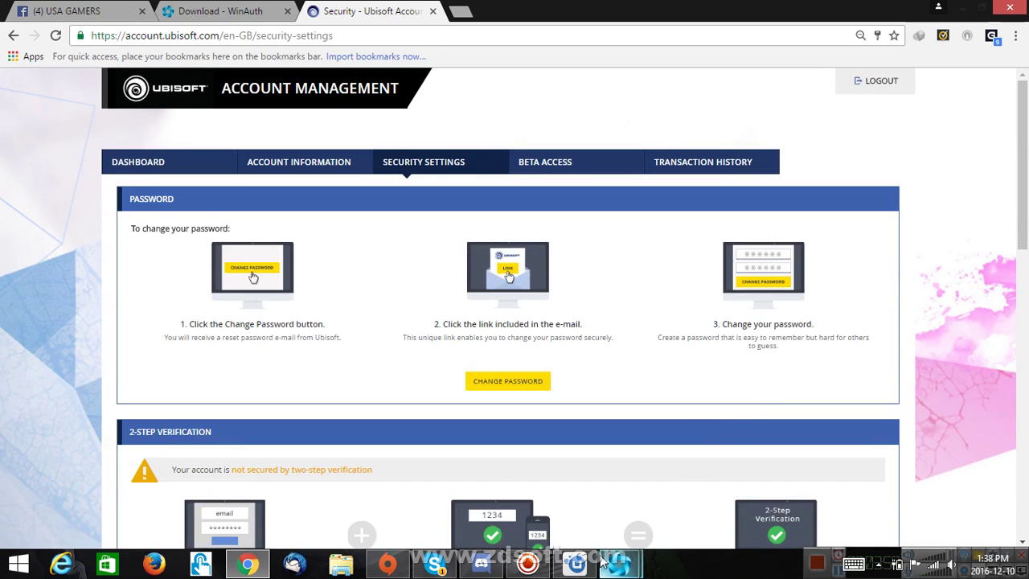
Bring up the Uplay window and log out from its side menu
left_click(613, 563)
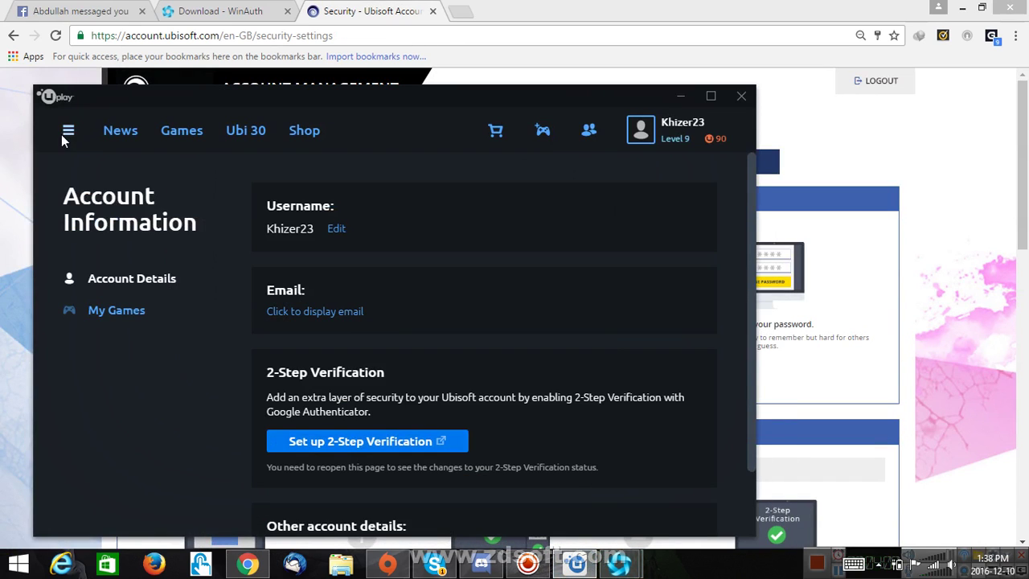
left_click(64, 137)
left_click(119, 335)
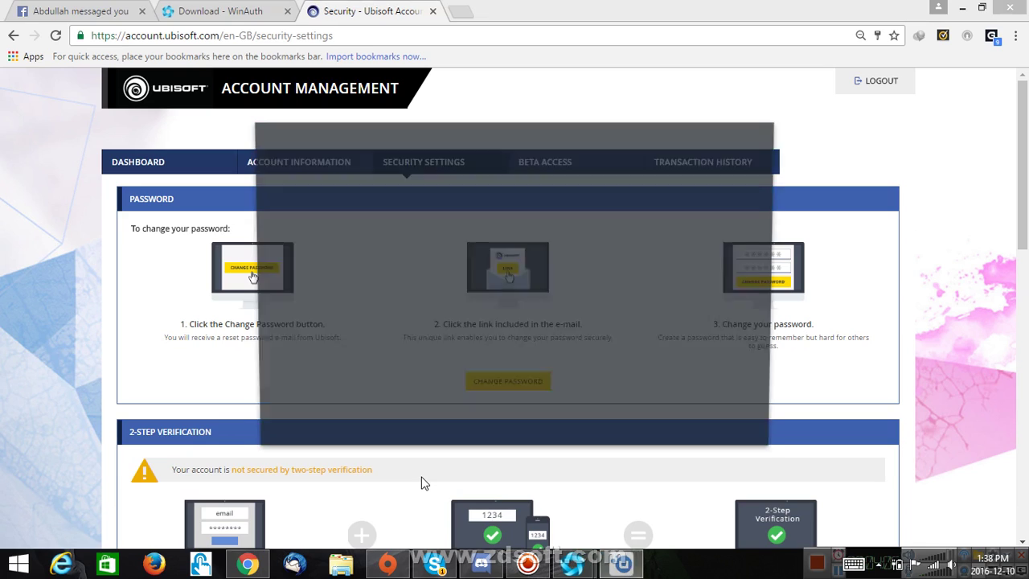
Sign back in to Uplay with the account e-mail and password
left_click(517, 251)
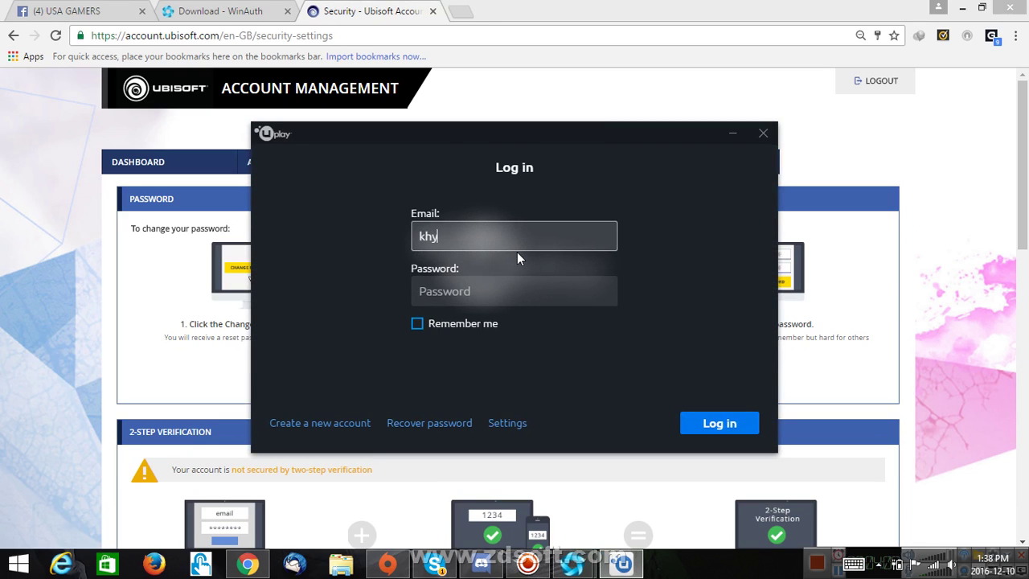
key("Tab")
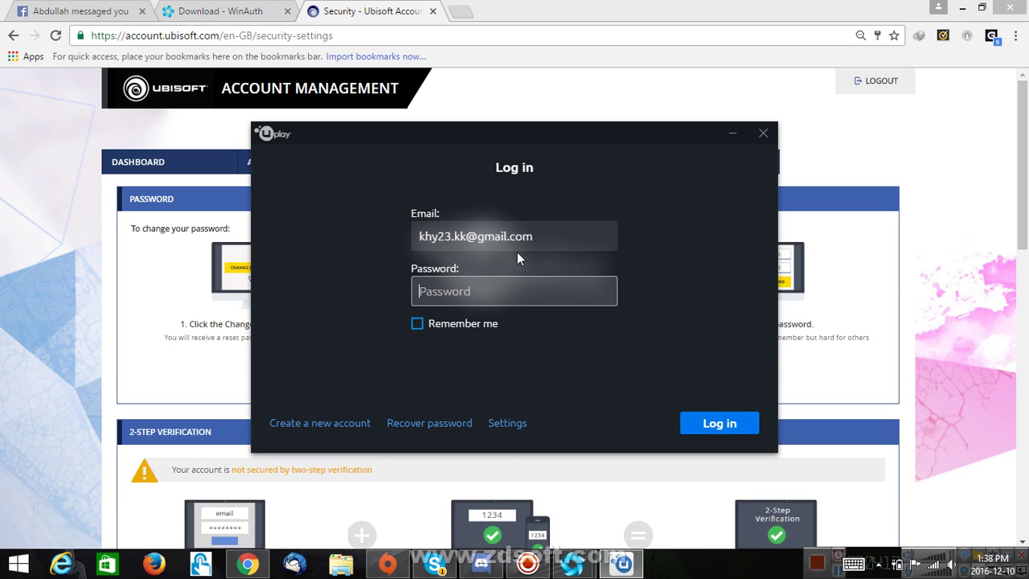
type("*****")
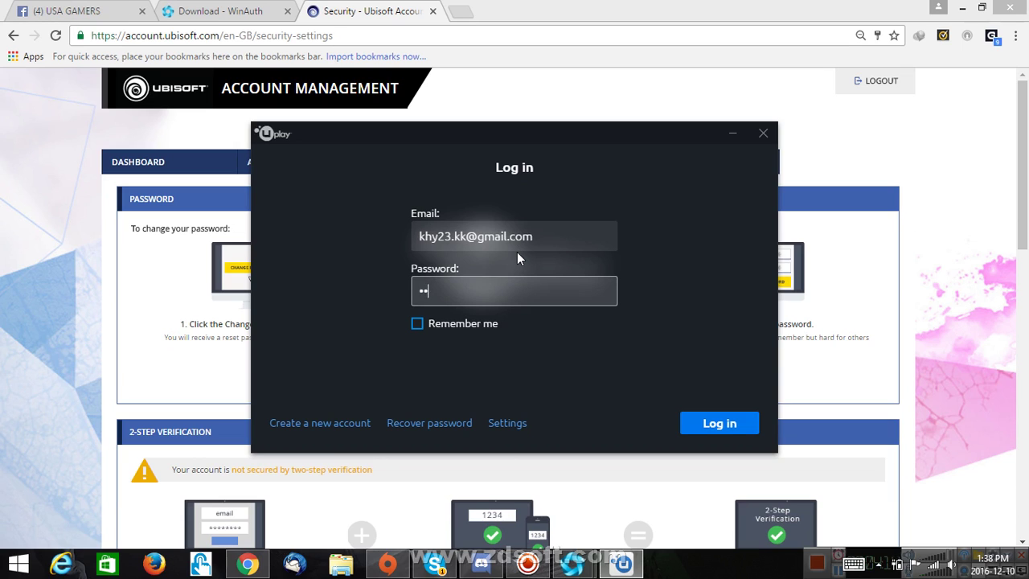
type("******")
key("Return")
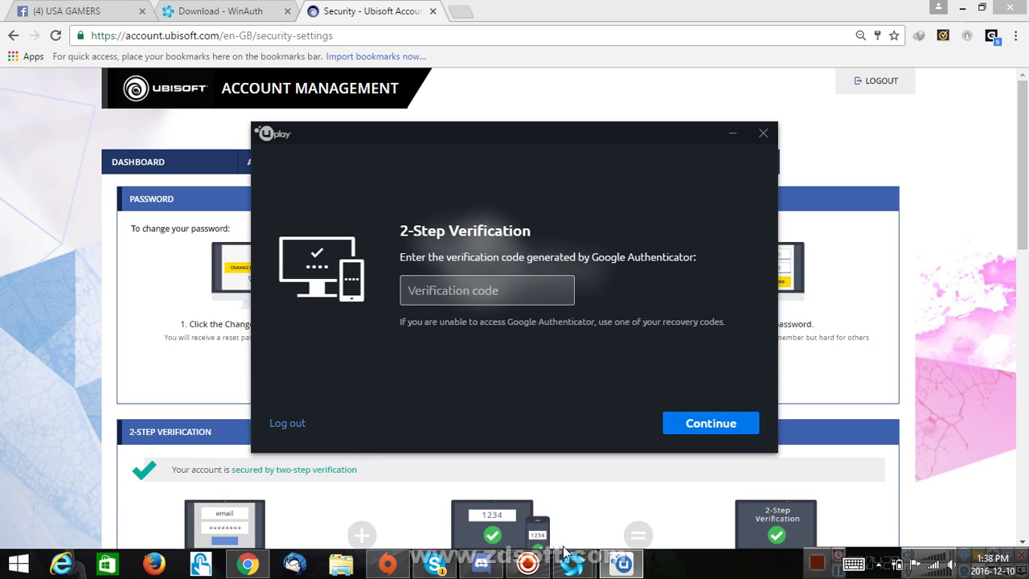
Save the new Google Authenticator entry in WinAuth
mouse_move(573, 565)
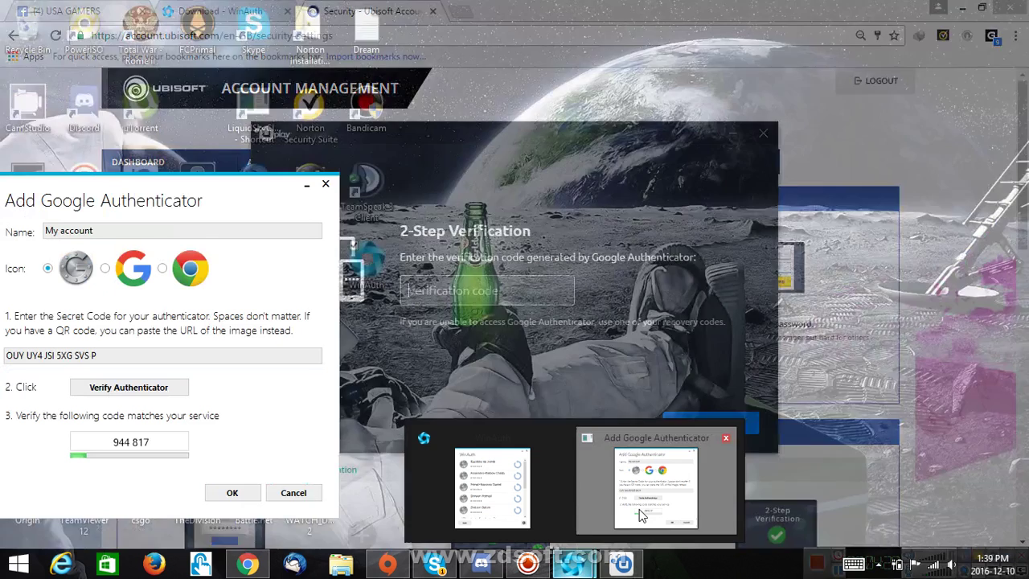
left_click(656, 486)
left_click(232, 495)
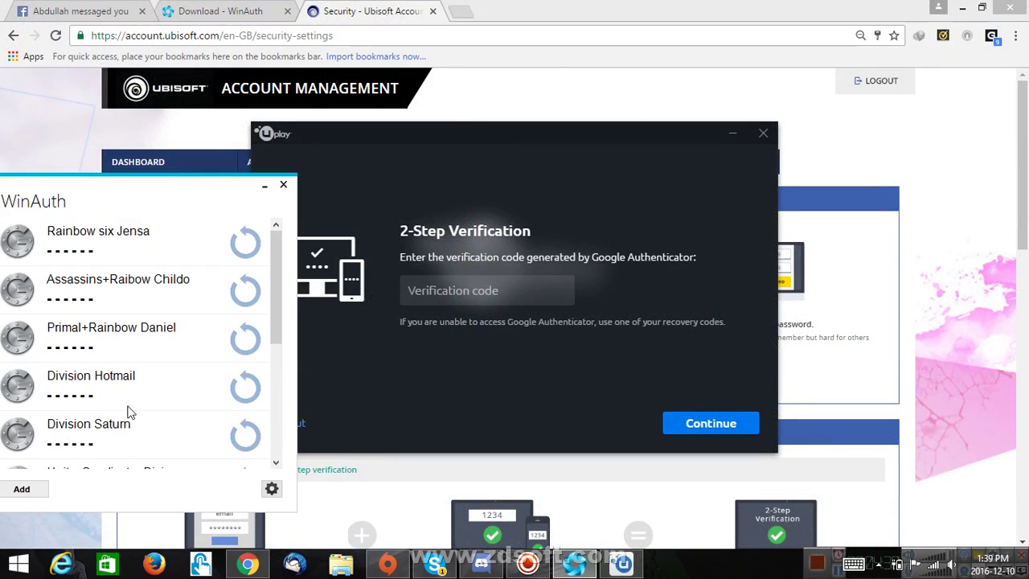
Enter the WinAuth-generated code in Uplay's Verification code field and continue
scroll(136, 402, "down", 5)
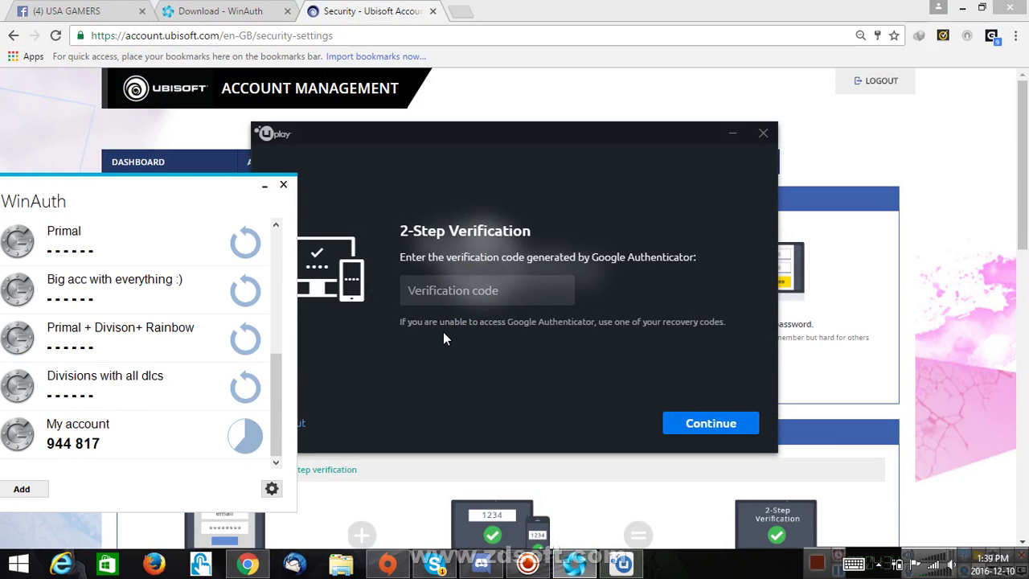
left_click(474, 303)
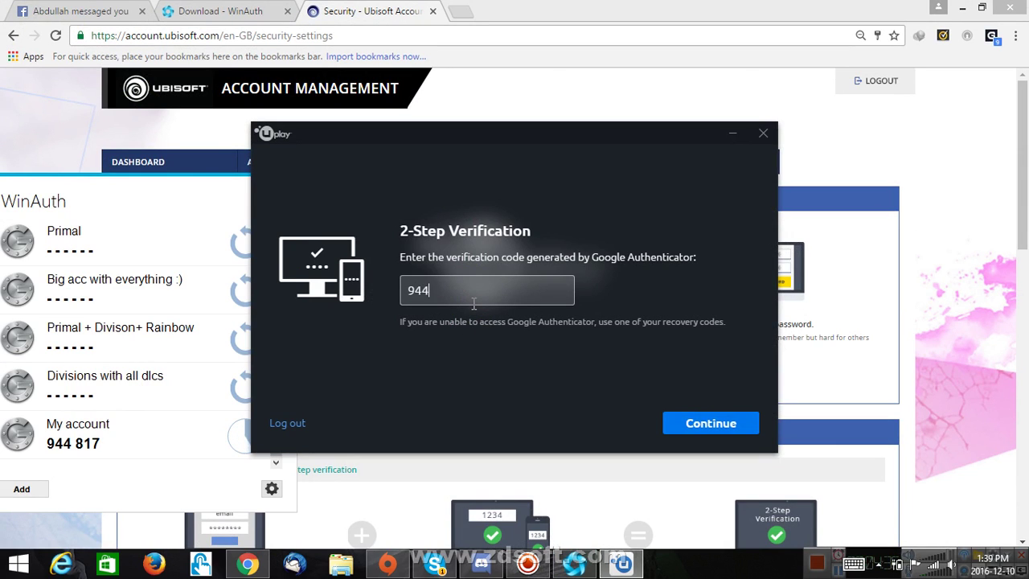
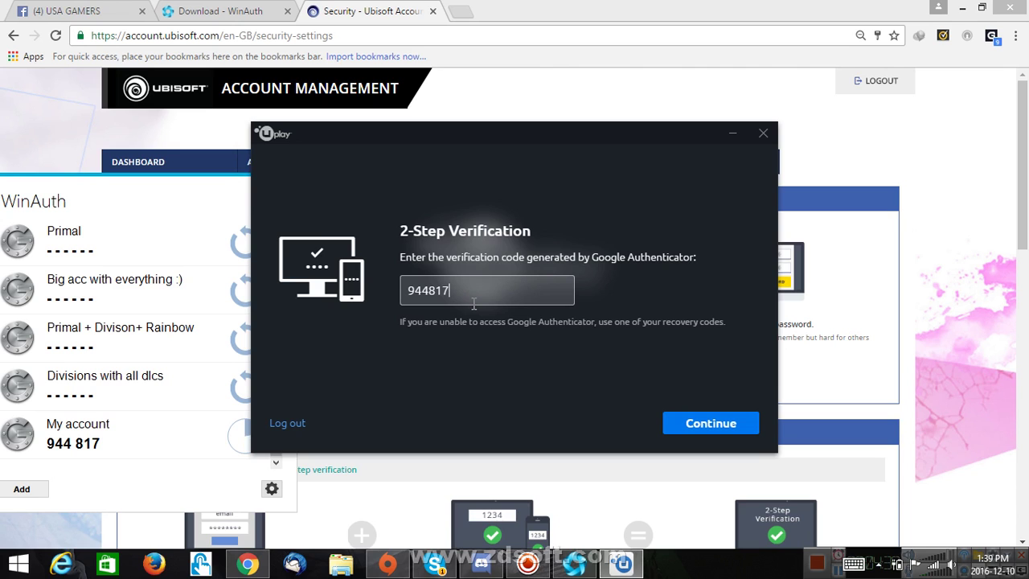
left_click(699, 422)
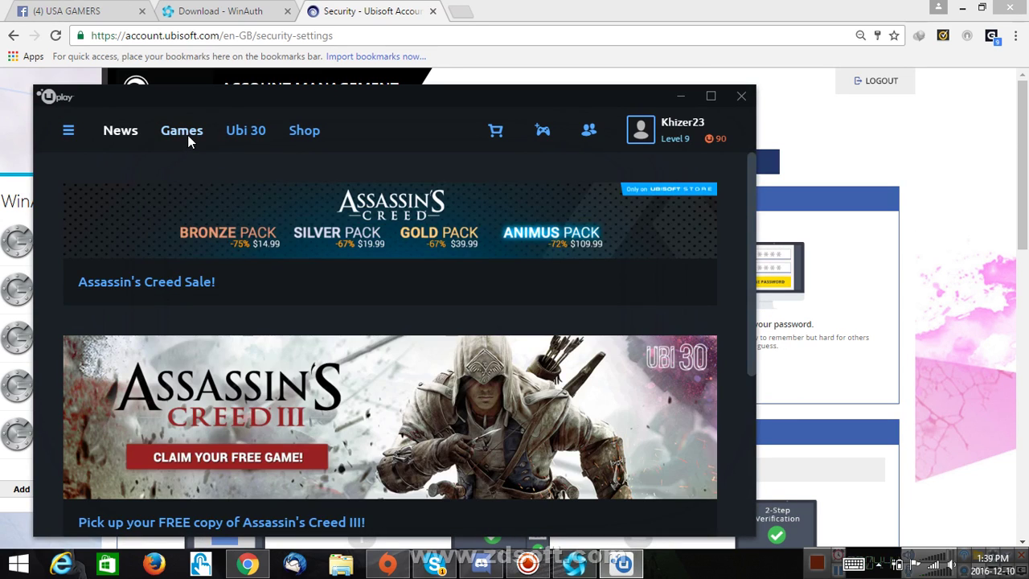
View the Uplay game library, then log out of Uplay
left_click(183, 132)
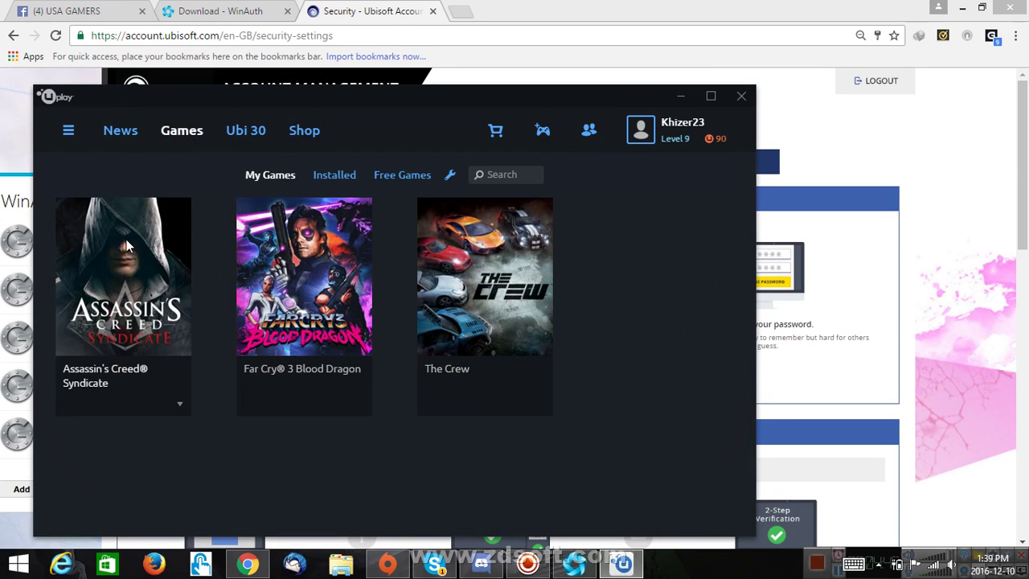
left_click(68, 131)
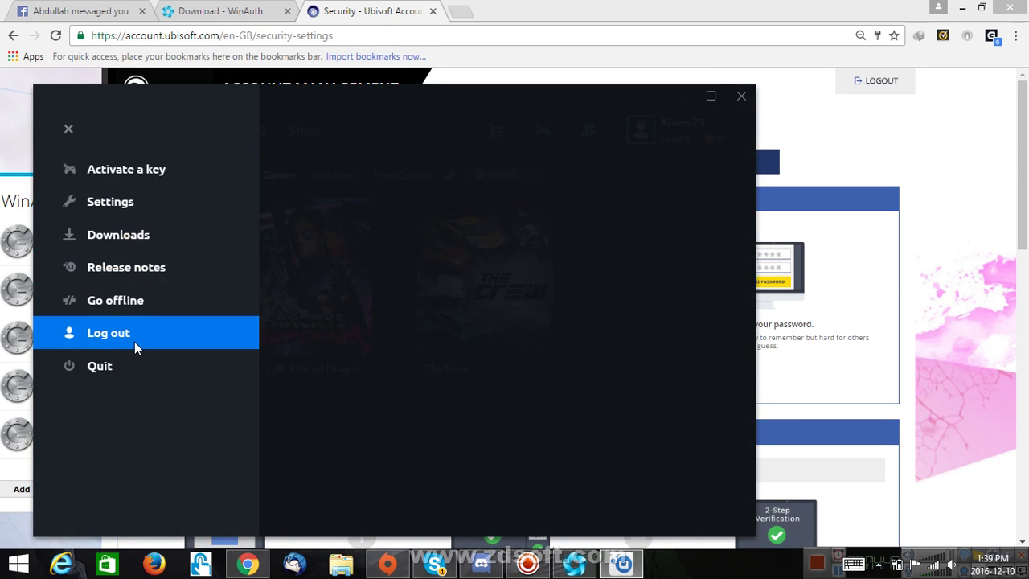
left_click(134, 342)
Close WinAuth, minimize Chrome and the Uplay login window, and refresh the desktop
left_click(266, 191)
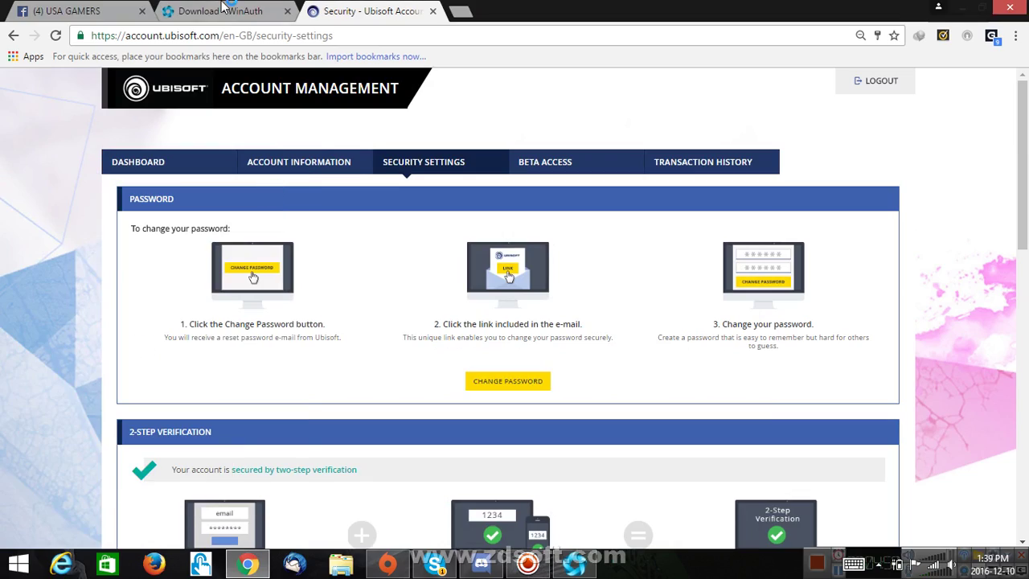
left_click(969, 8)
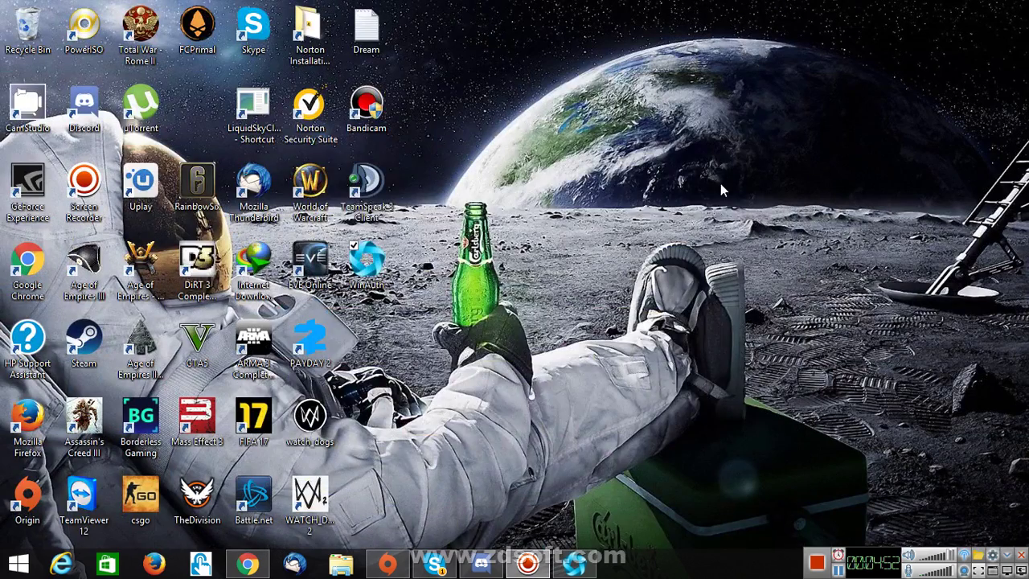
right_click(682, 198)
left_click(626, 240)
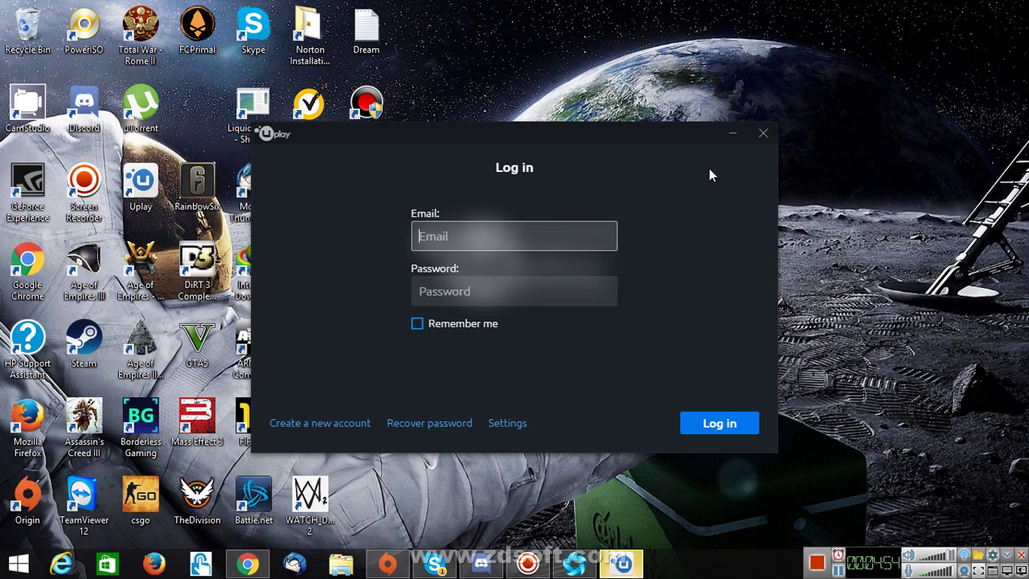
left_click(731, 134)
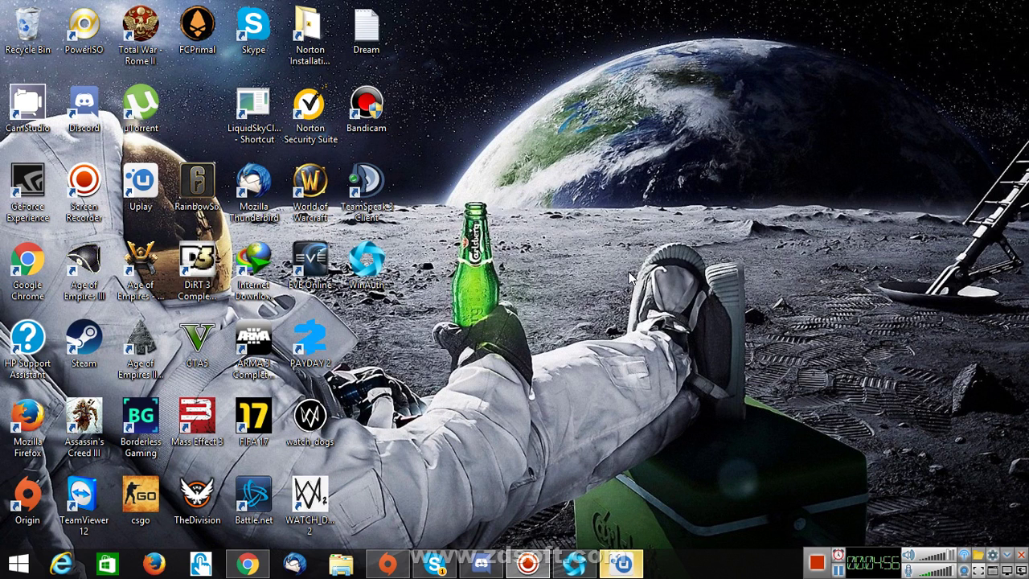